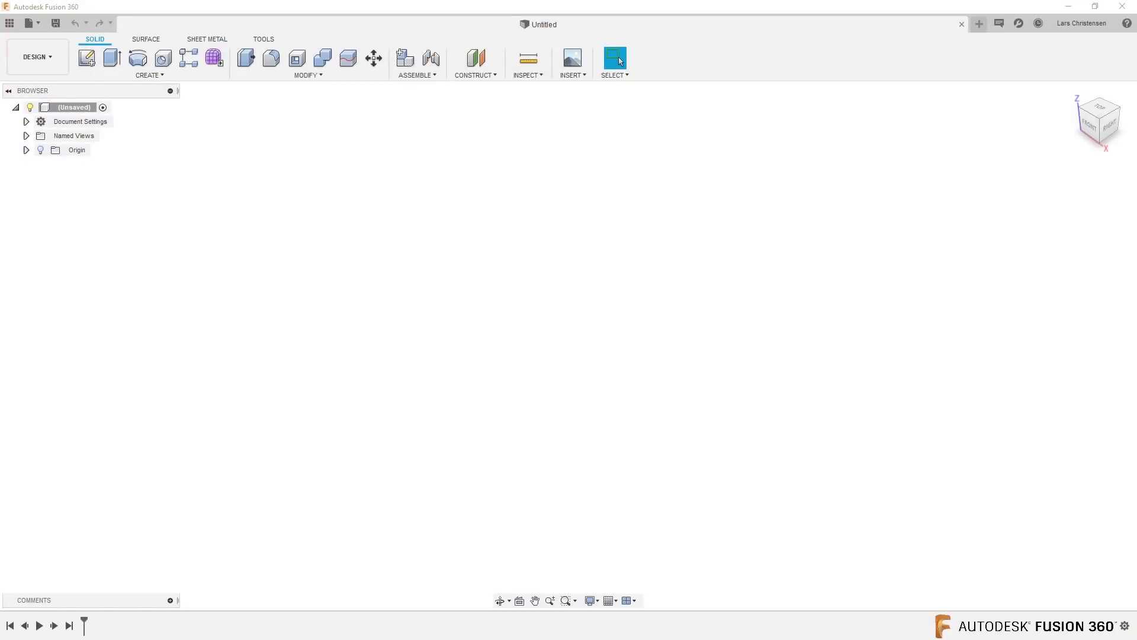
- Open the Data Panel to list the AskLarsLive project's saved designs
left_click(446, 238)
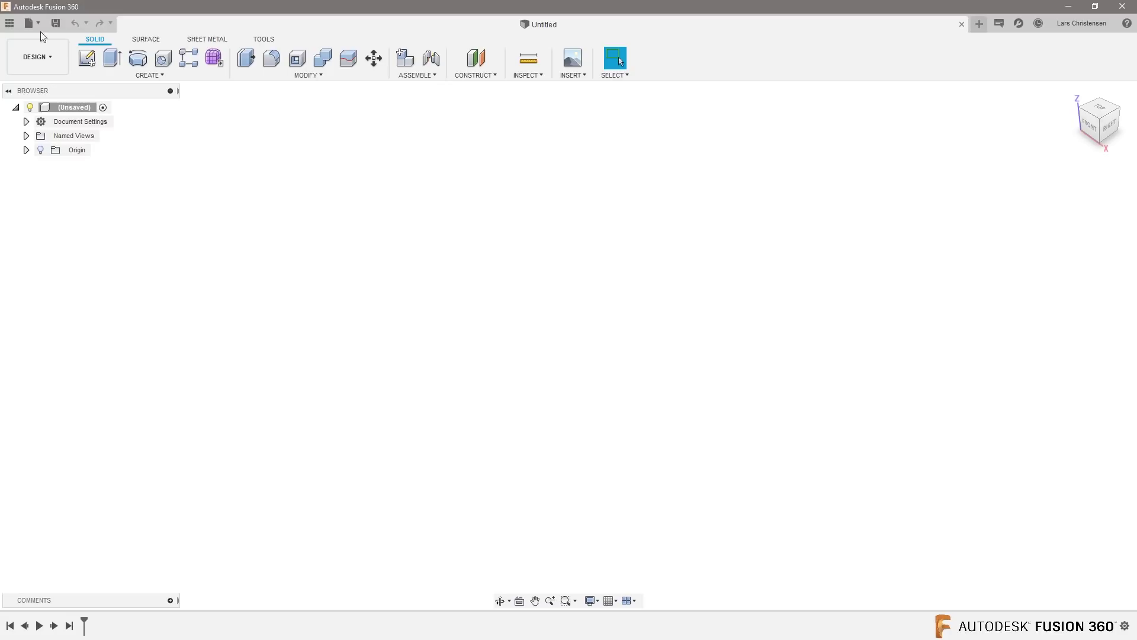
left_click(9, 24)
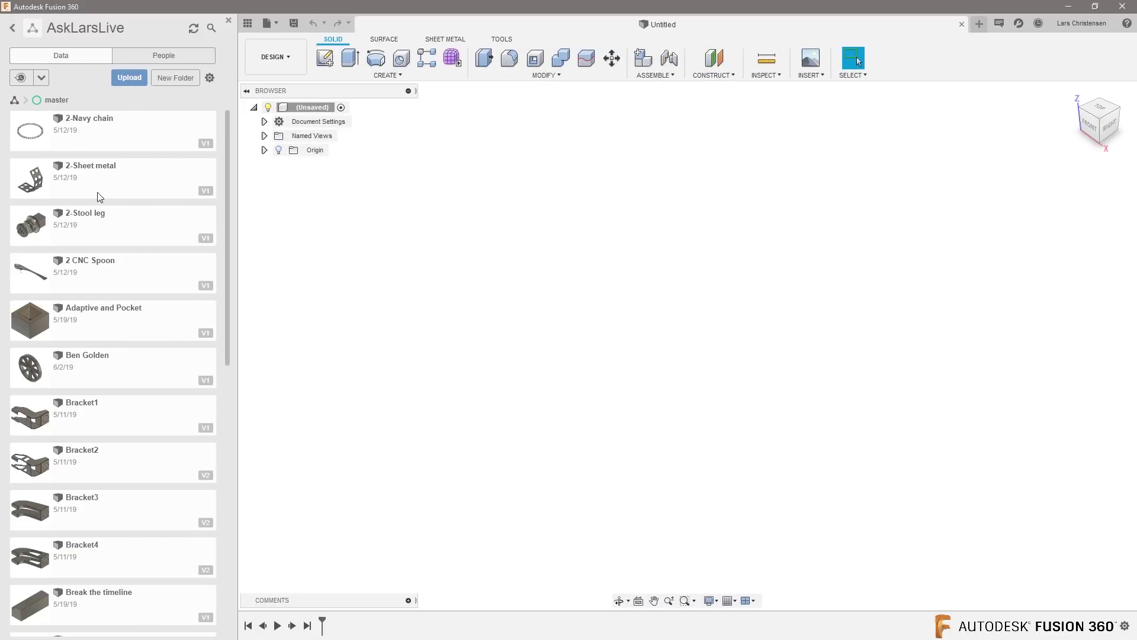
- Open the 2-Sheet metal design and view the bent bracket from the front and at an angle
double_click(113, 179)
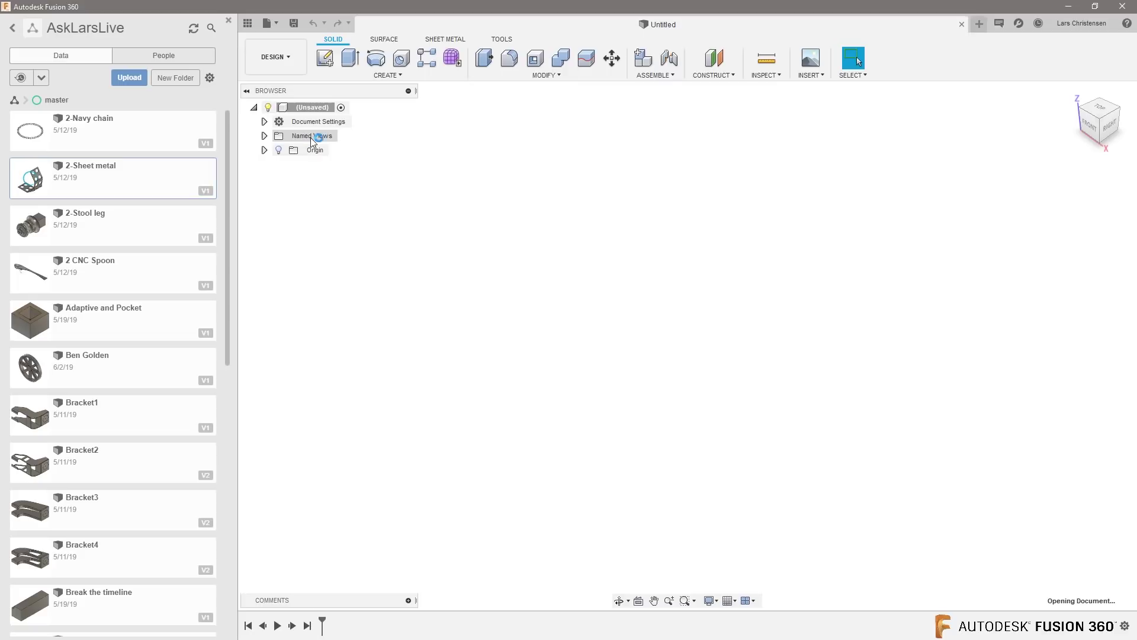
left_click(229, 20)
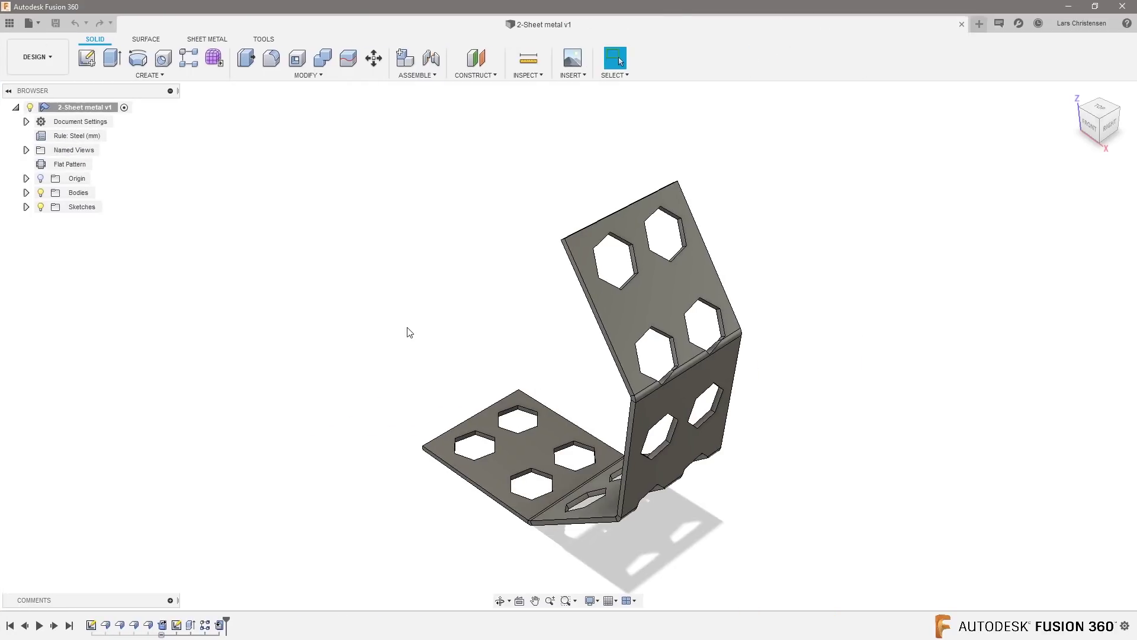
middle_click_drag(421, 444, 1068, 180, "shift")
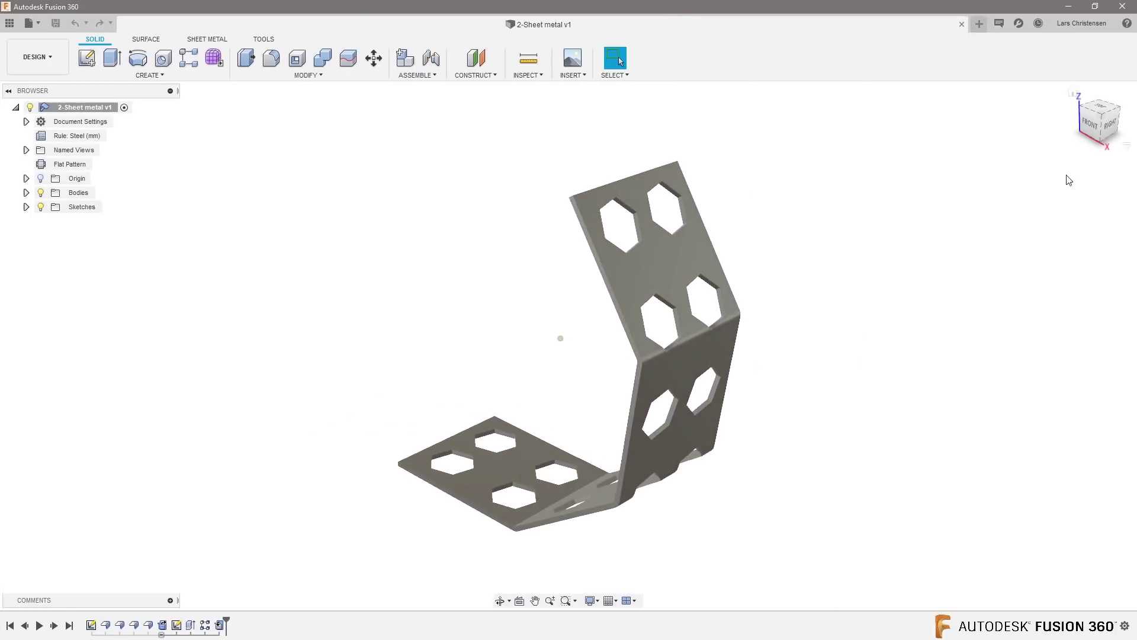
left_click(1089, 128)
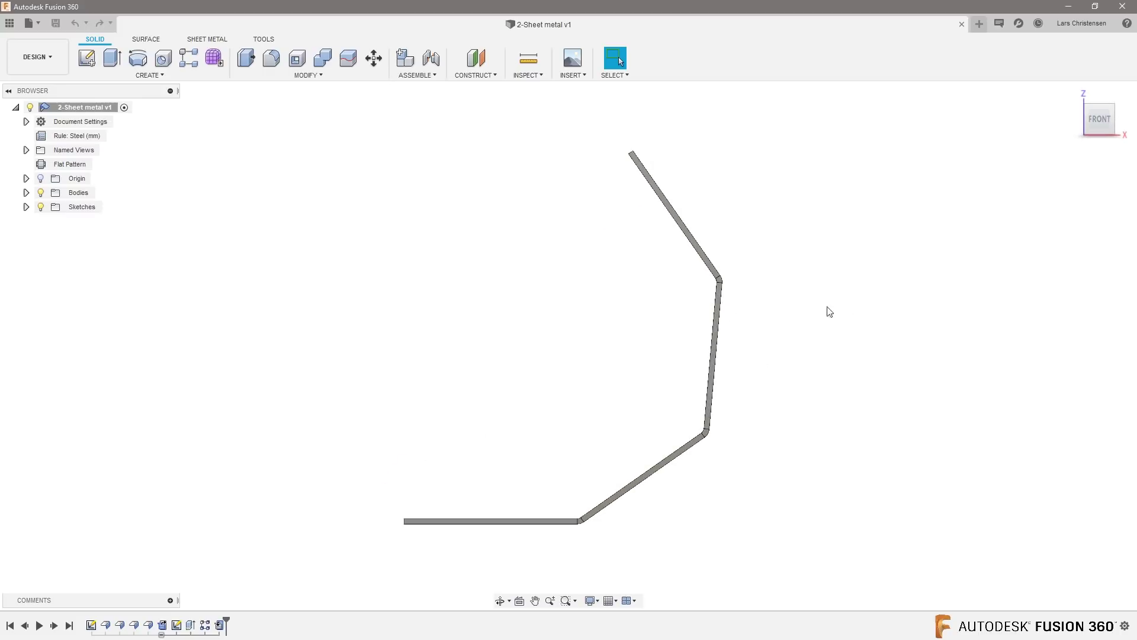
middle_click_drag(442, 340, 390, 369, "shift")
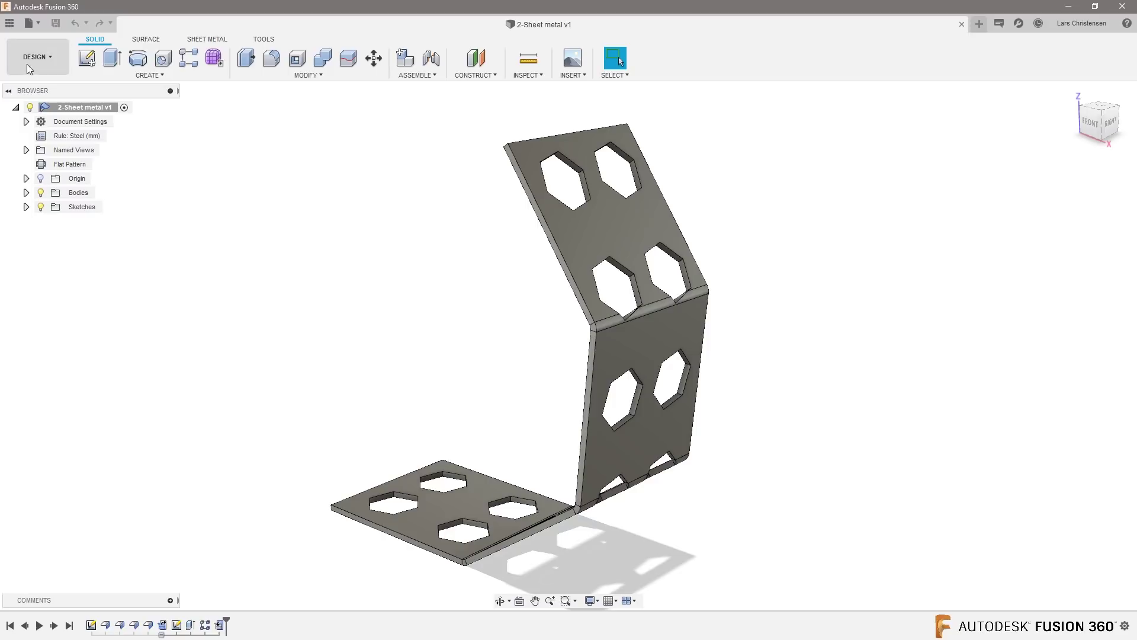
- Export the root component as Body1.stl at Medium refinement to Downloads, then close the design
right_click(68, 106)
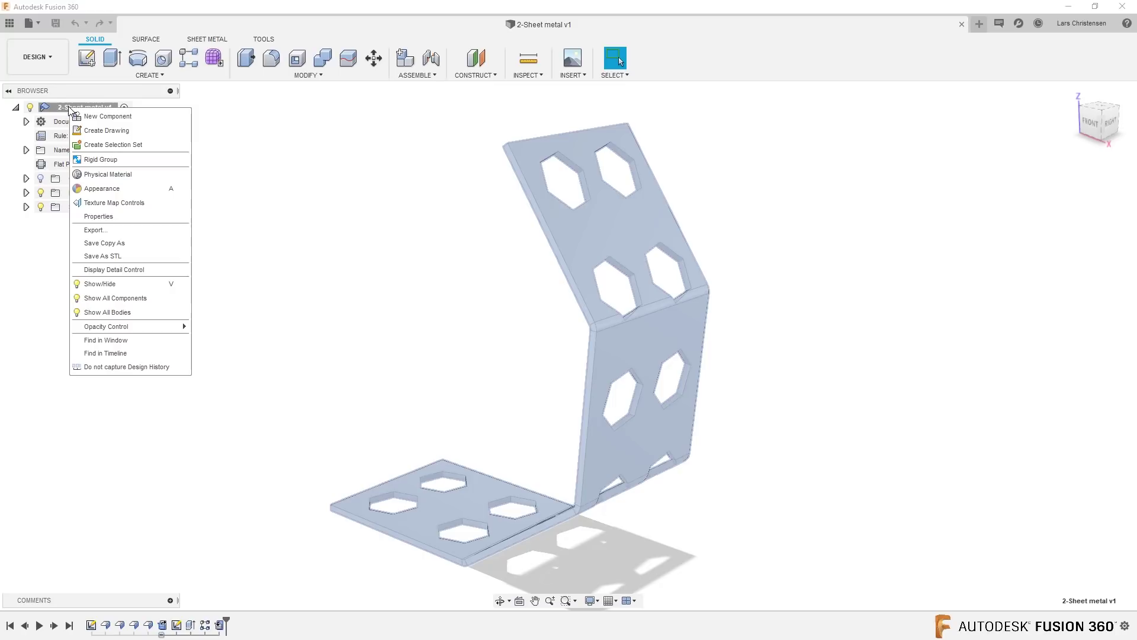
left_click(308, 126)
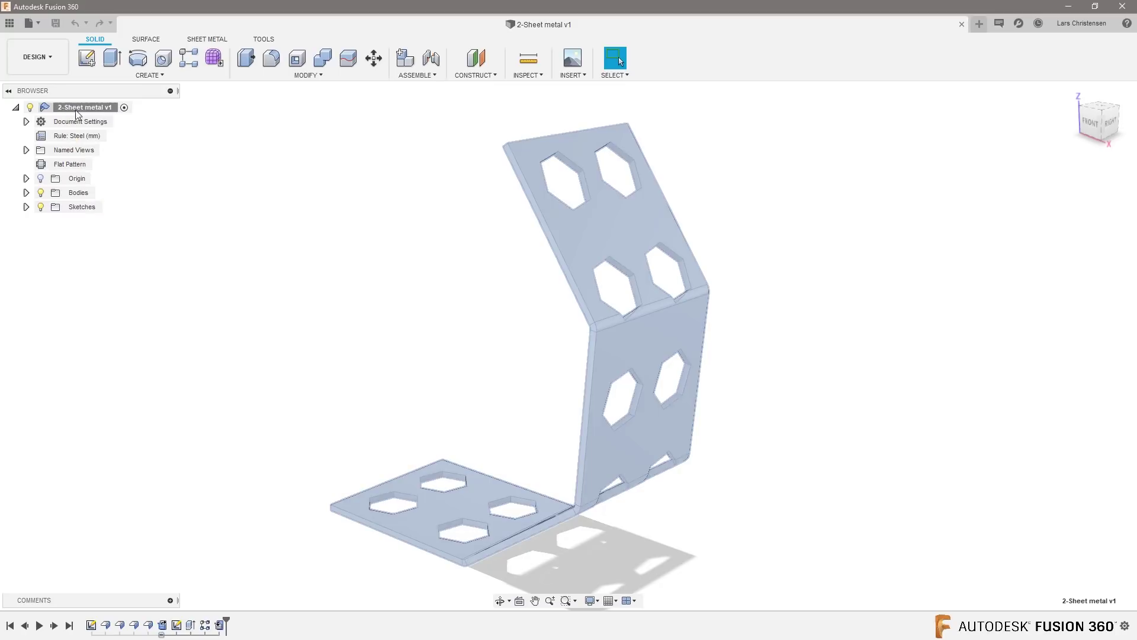
right_click(86, 108)
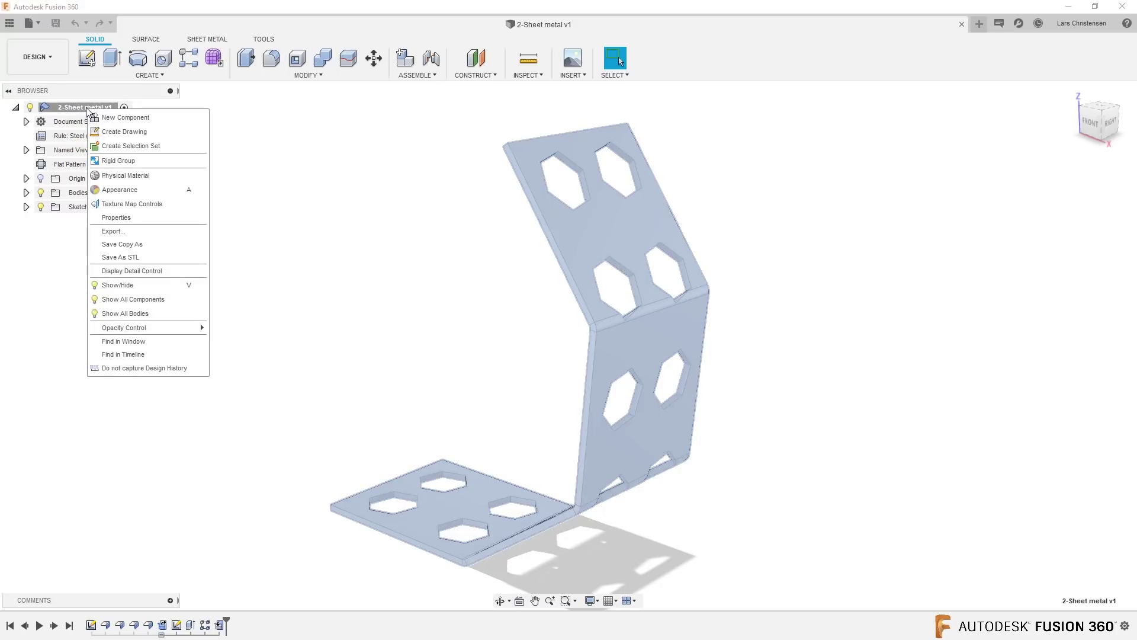
left_click(136, 259)
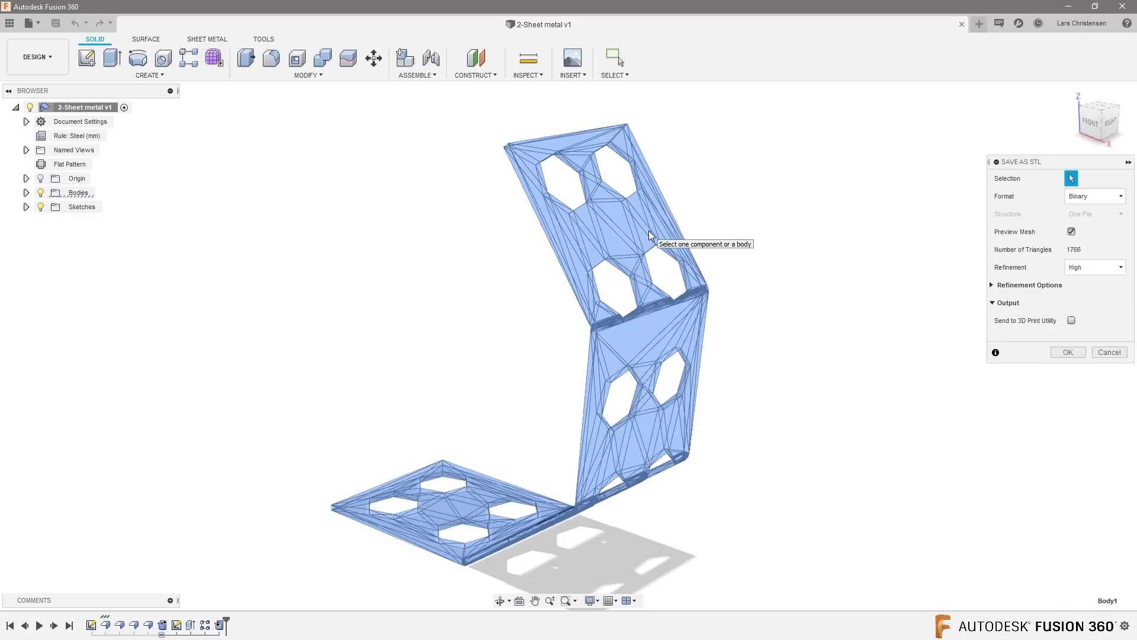
left_click(1096, 267)
left_click(1103, 298)
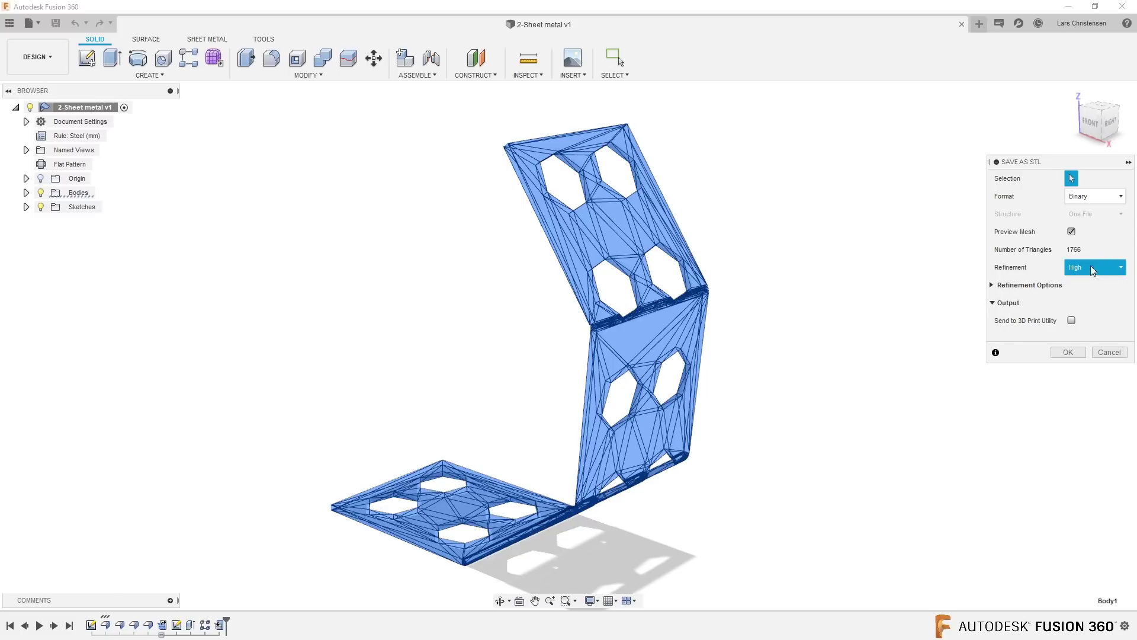
left_click(1069, 352)
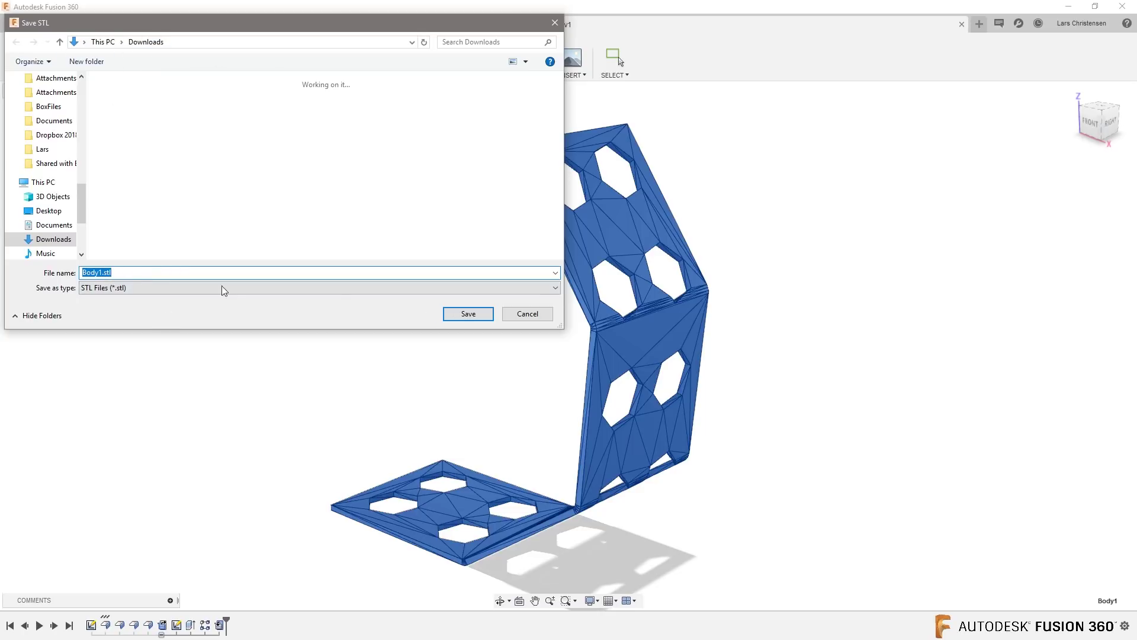
left_click(464, 313)
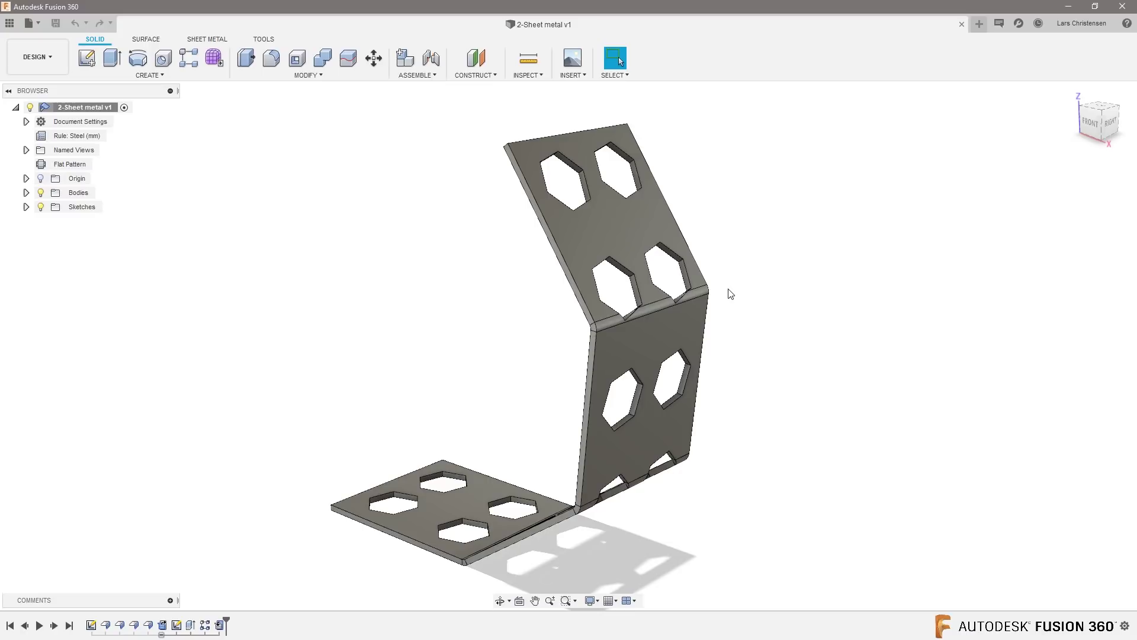
left_click(962, 24)
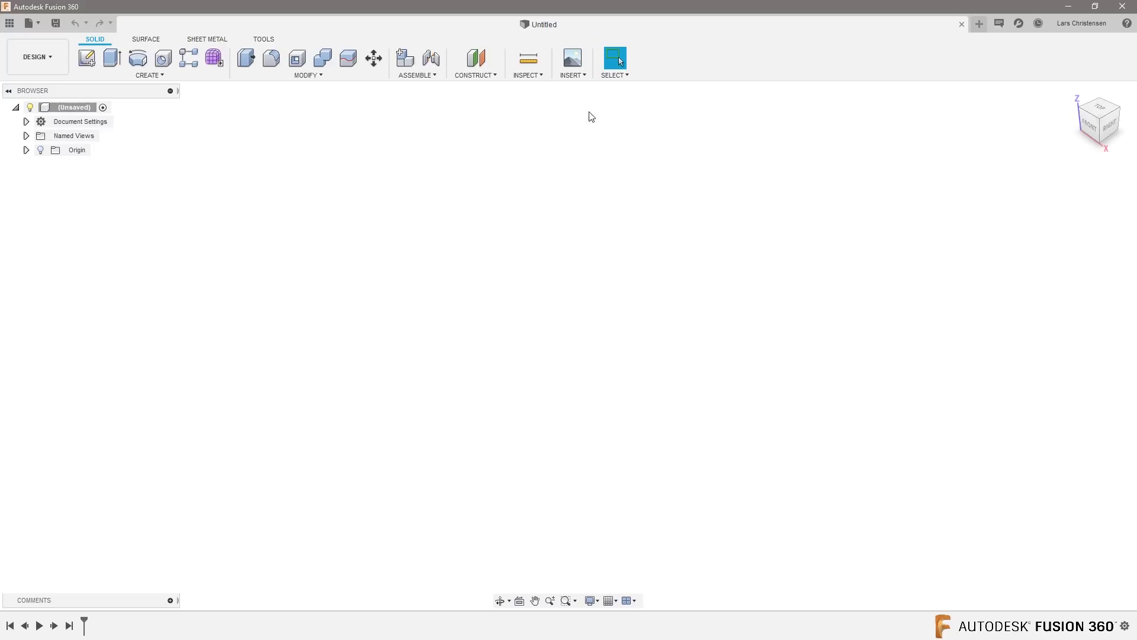
- Insert the Body1.stl mesh from Downloads into the untitled design as MeshBody1
left_click(574, 77)
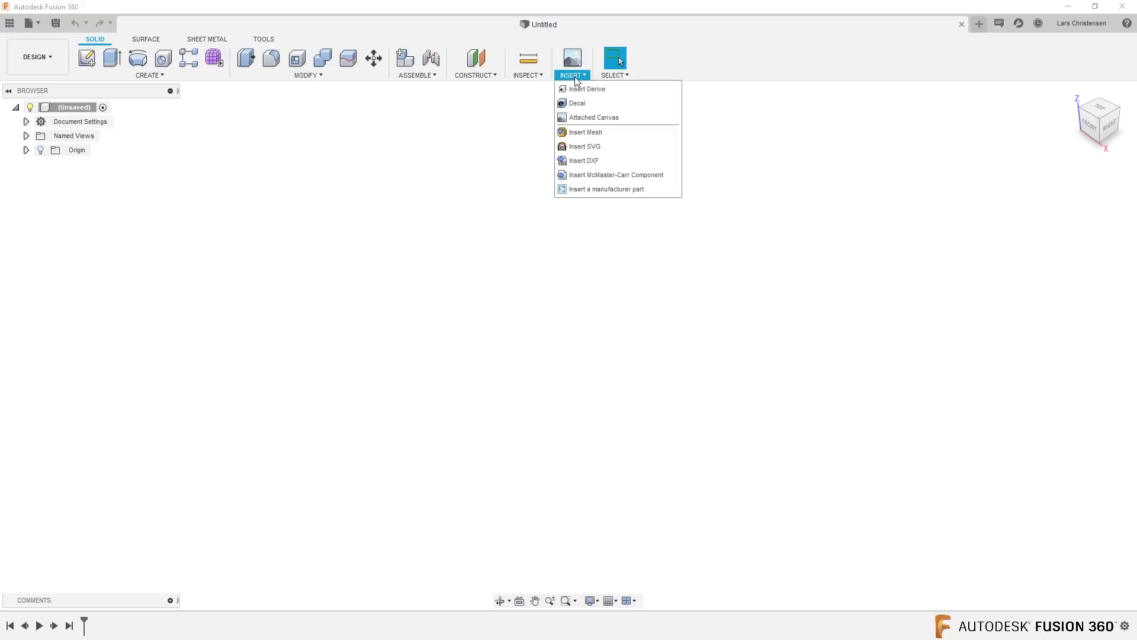
left_click(577, 131)
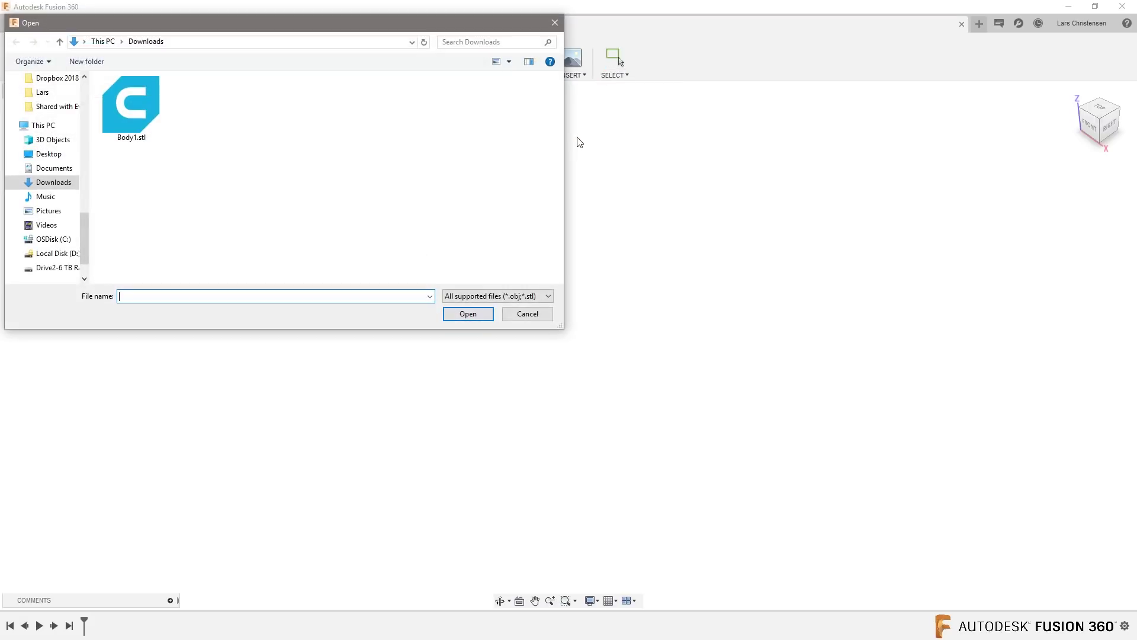
double_click(141, 122)
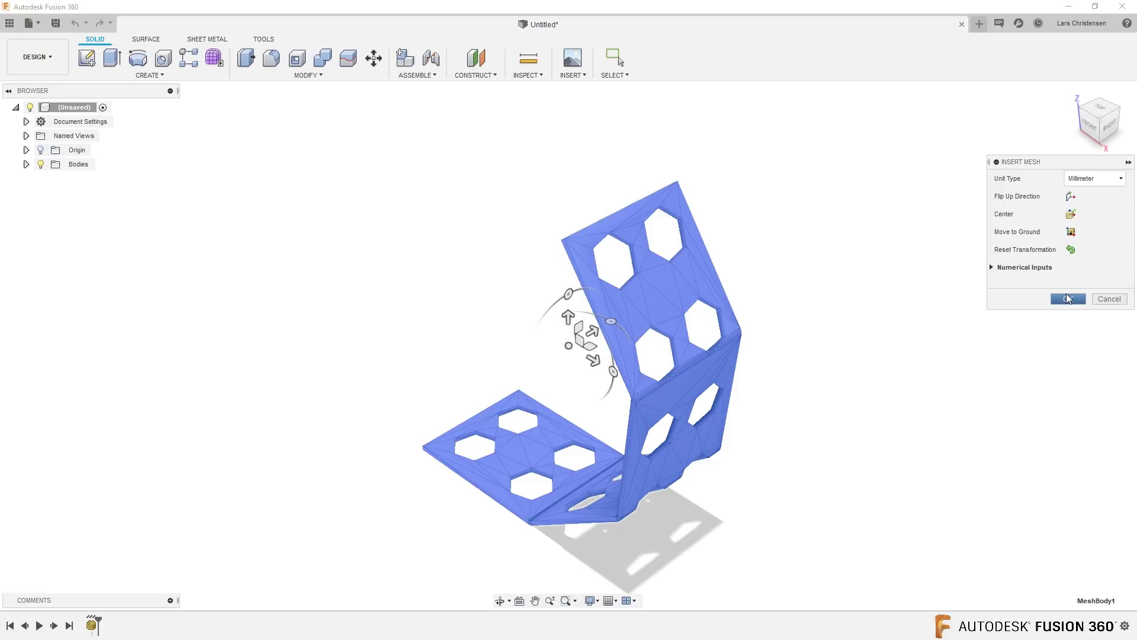
left_click(1069, 299)
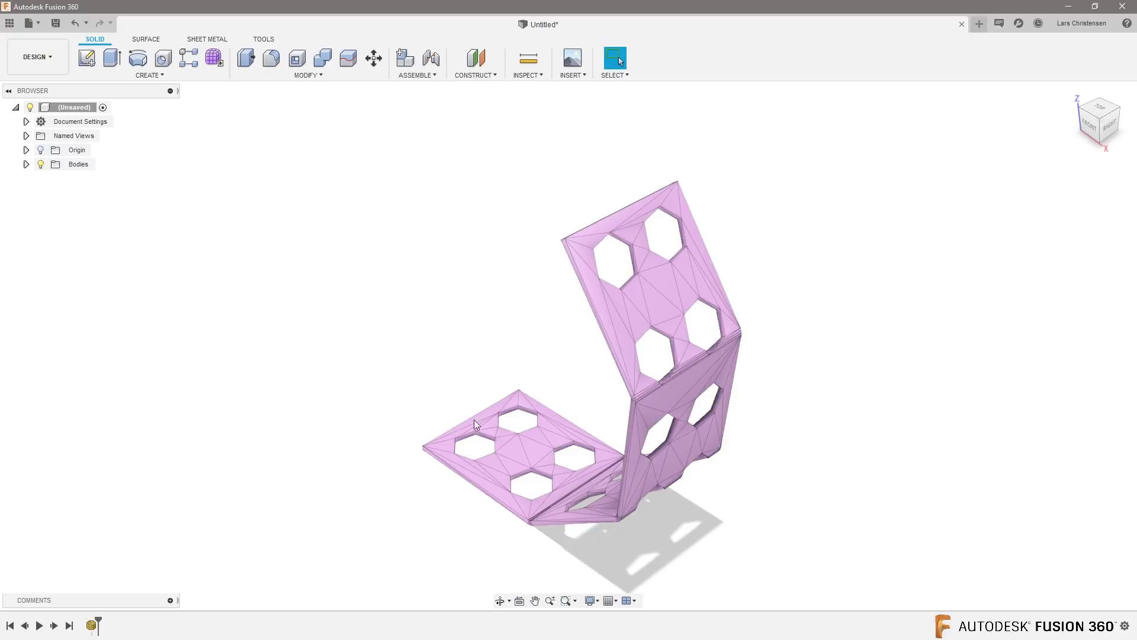
middle_click_drag(532, 424, 736, 421, "shift")
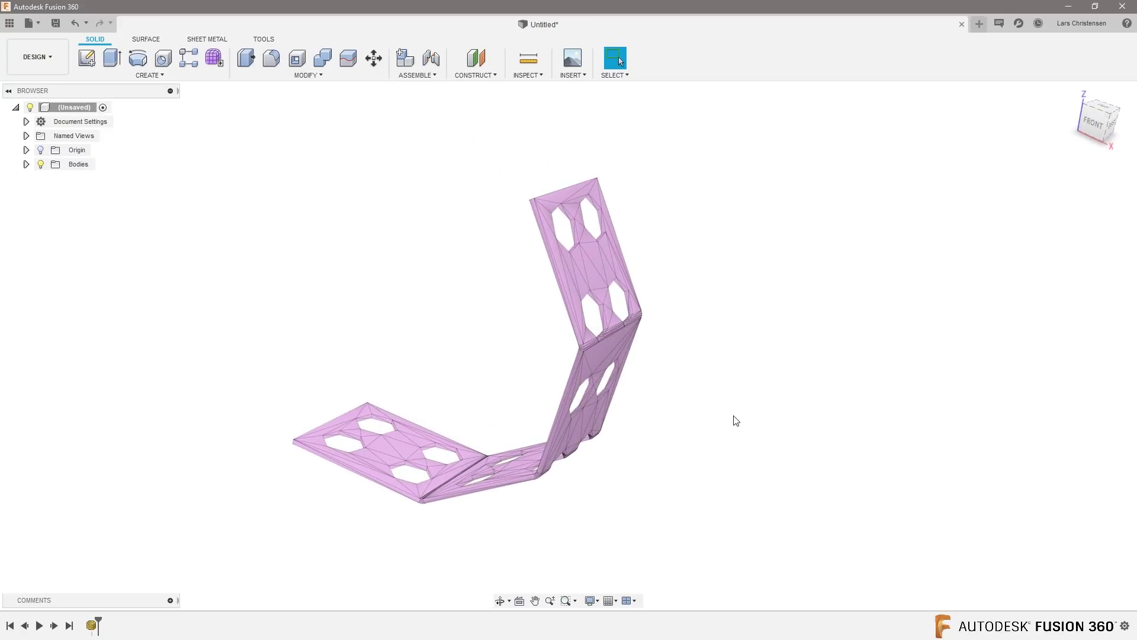
left_click(1073, 23)
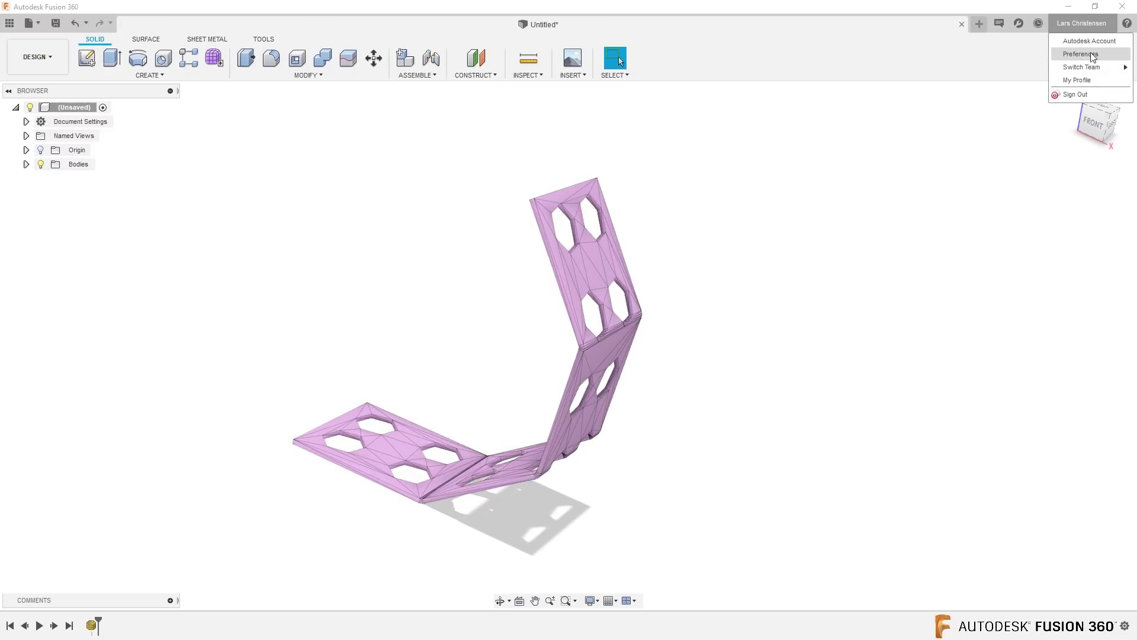
- Enable the Mesh Workspace preview in Preferences and expand Bodies to show MeshBody1
left_click(1081, 54)
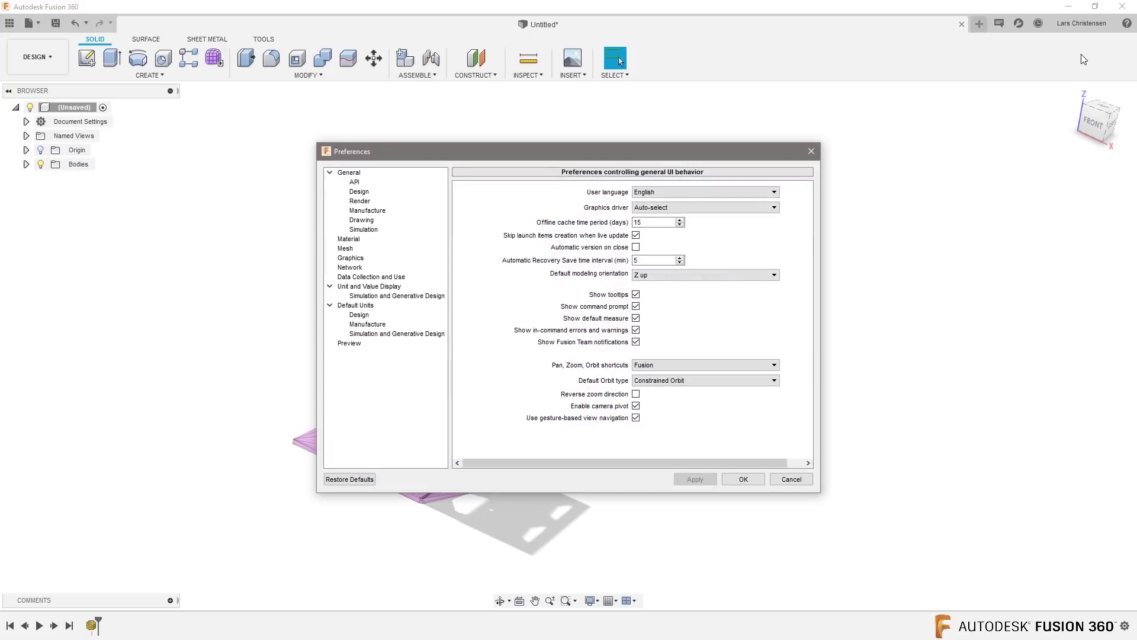
left_click(349, 345)
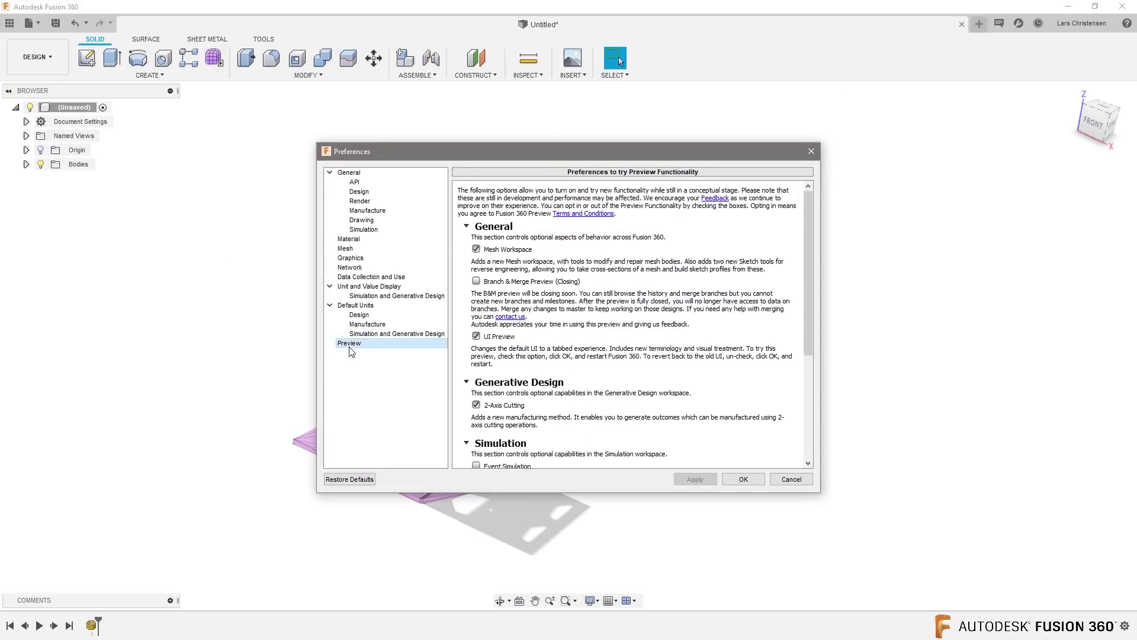
left_click(477, 249)
left_click(748, 480)
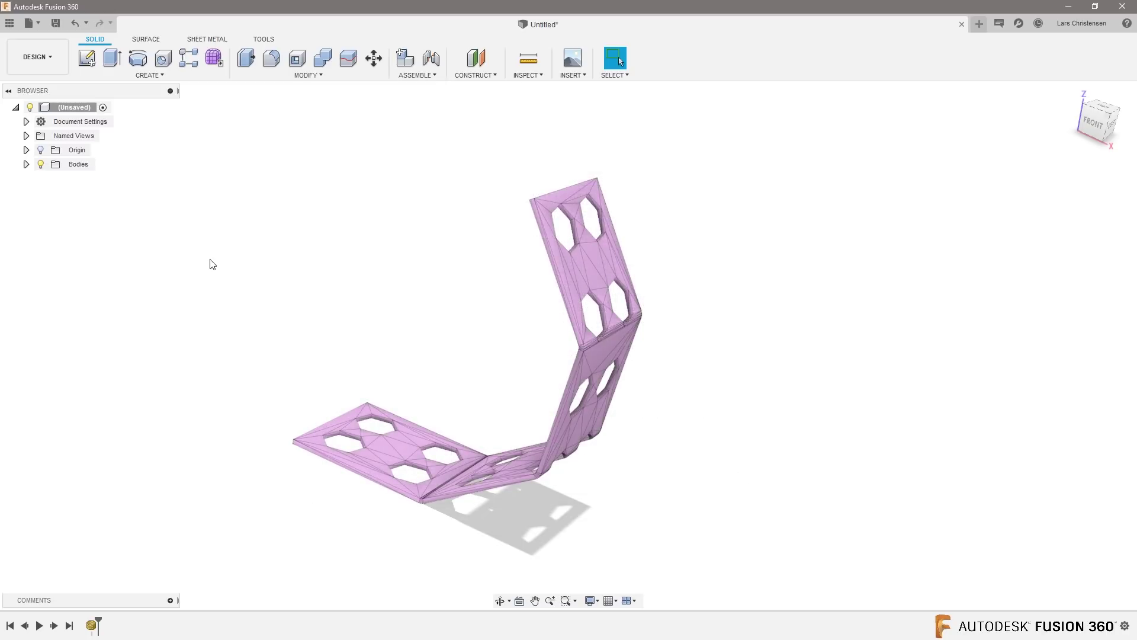
left_click(26, 165)
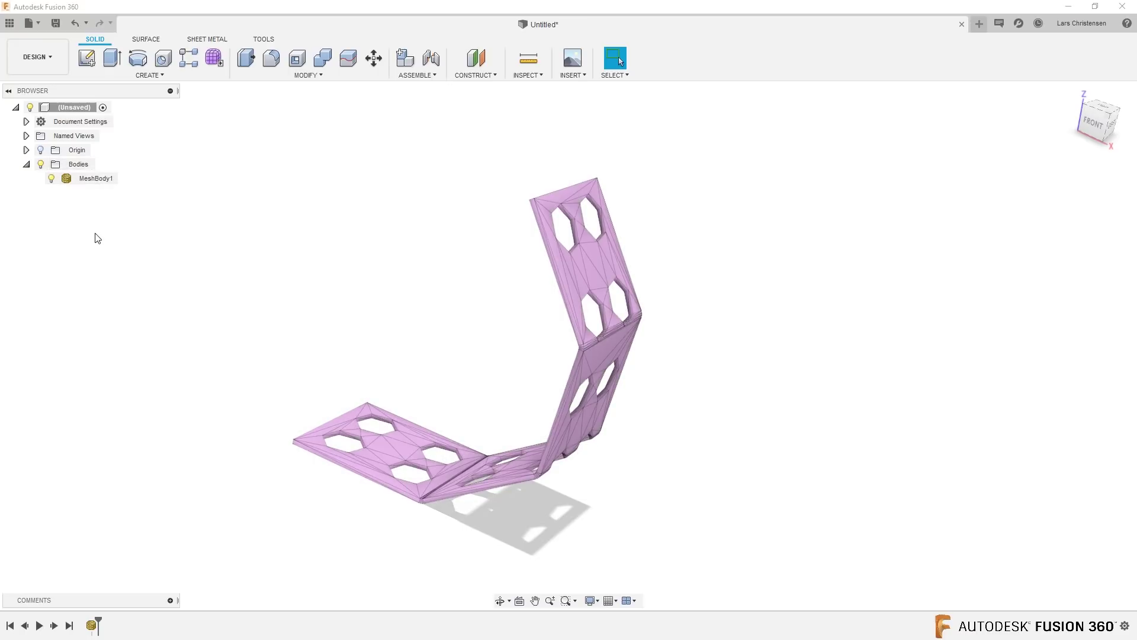
- Edit MeshBody1 in the Mesh workspace and bring up the Modify operations menu
right_click(75, 182)
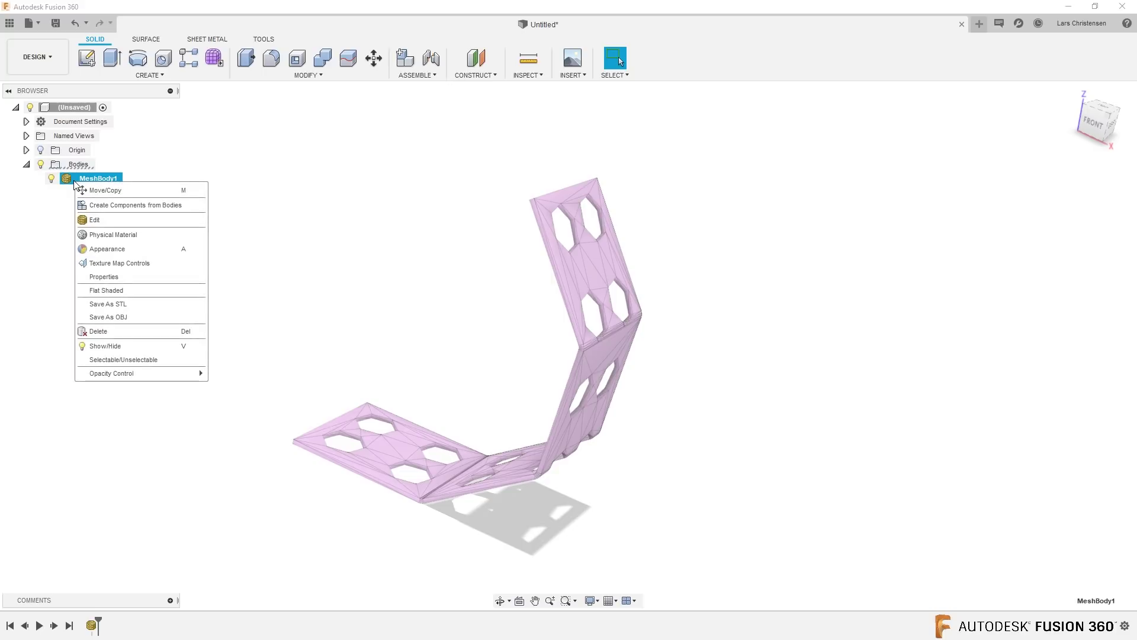
left_click(88, 219)
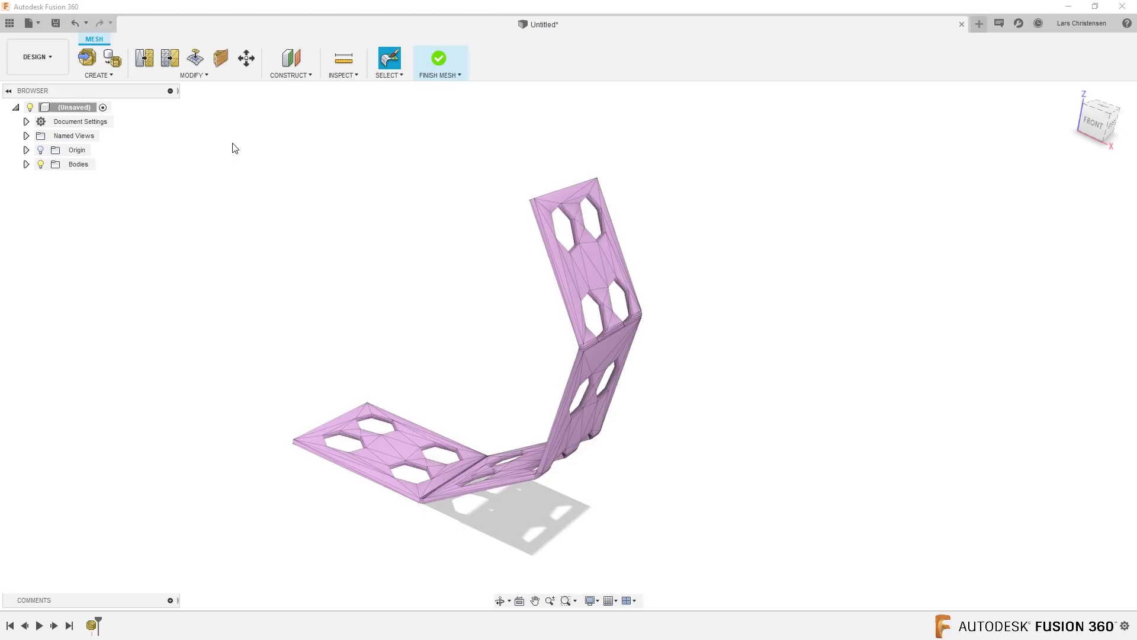
middle_click_drag(687, 437, 681, 472, "shift")
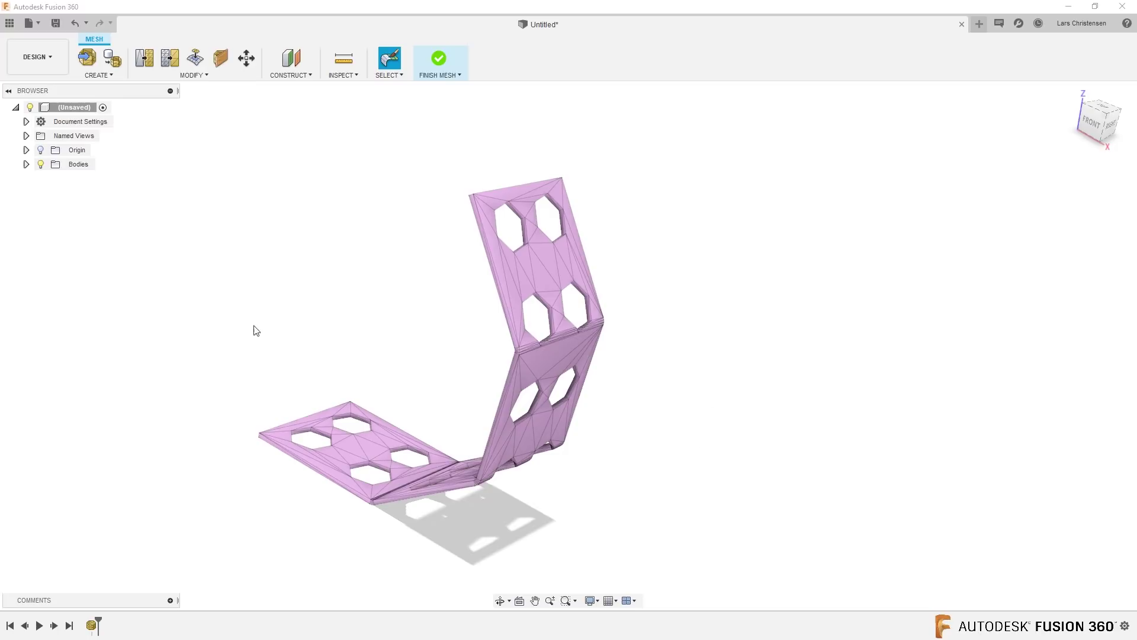
left_click(200, 76)
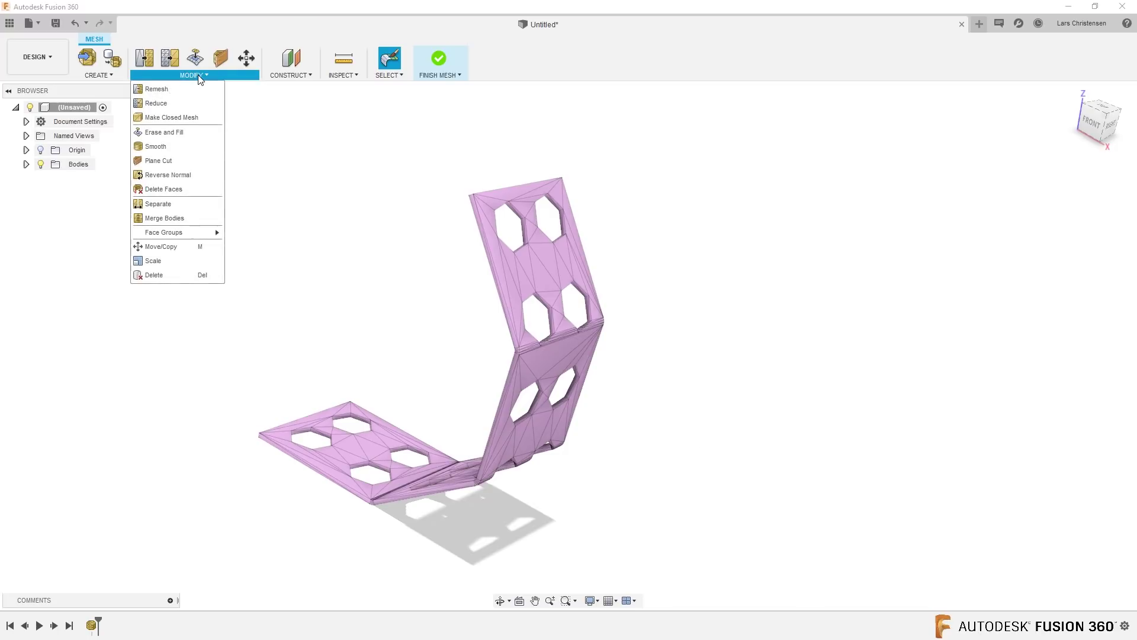
- Plane-cut the bracket mesh with the cutting plane offset and angled at 33.59°
left_click(158, 160)
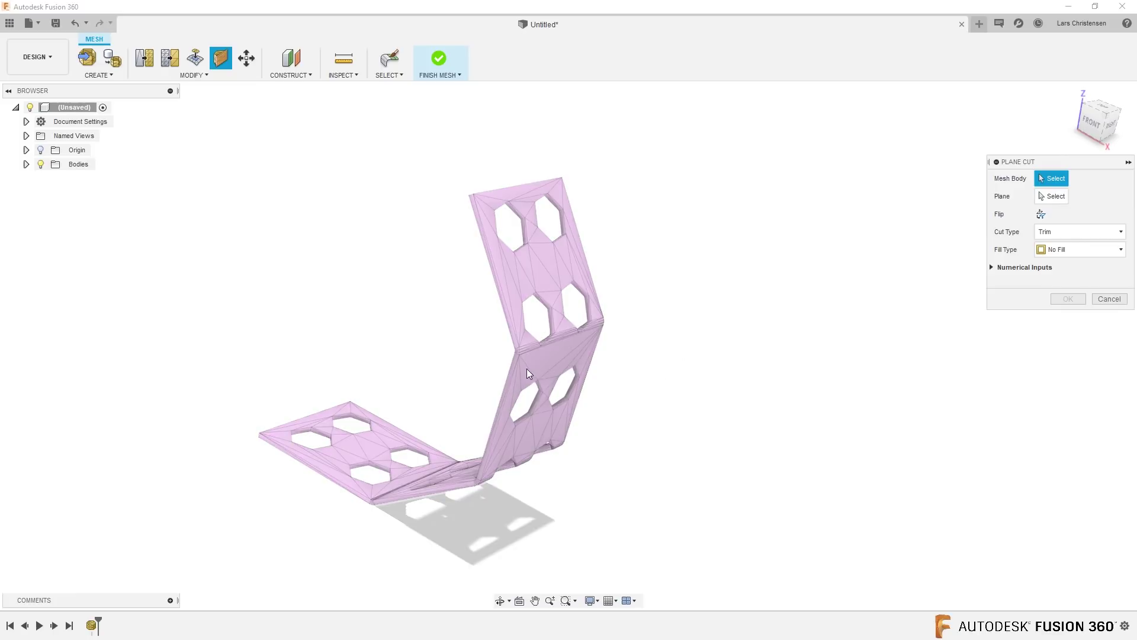
left_click(567, 265)
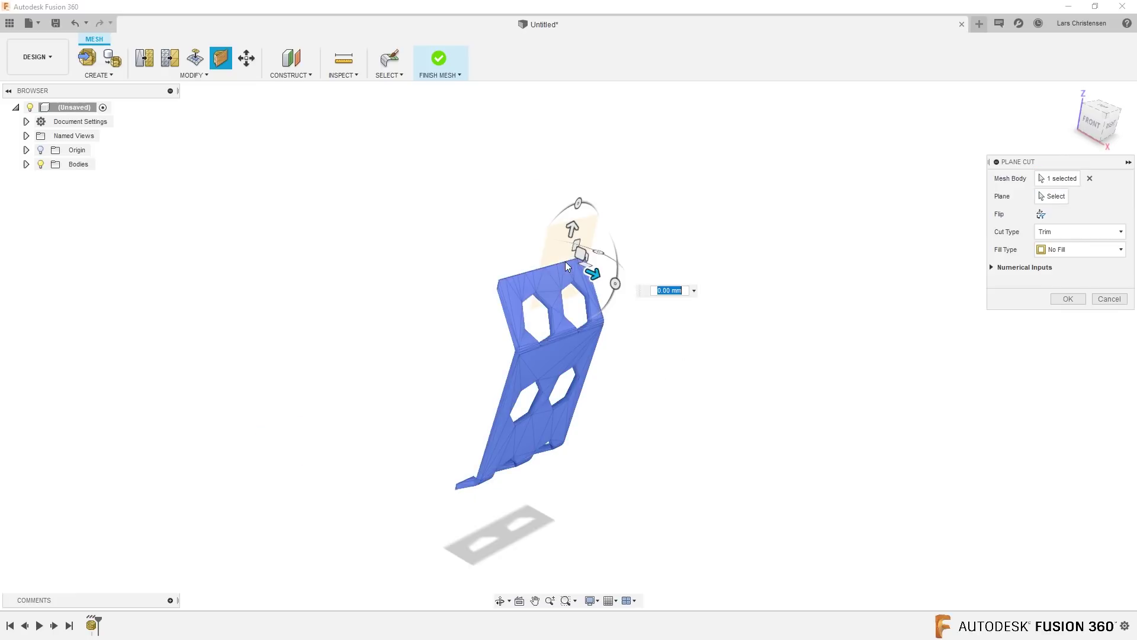
middle_click_drag(642, 330, 633, 294, "shift")
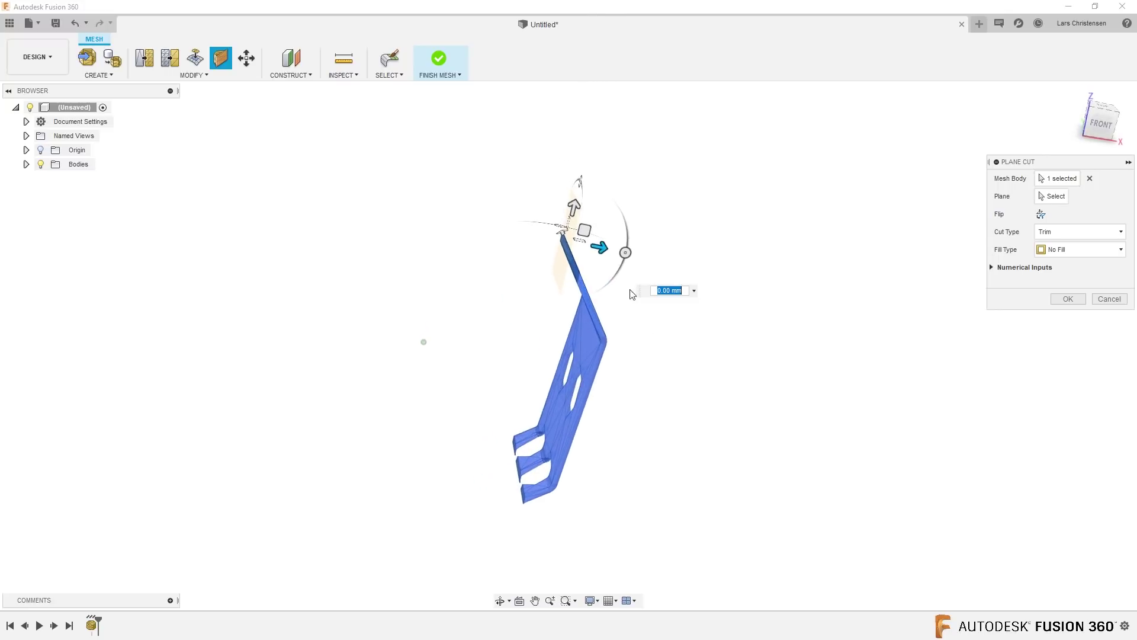
left_click_drag(600, 248, 622, 306)
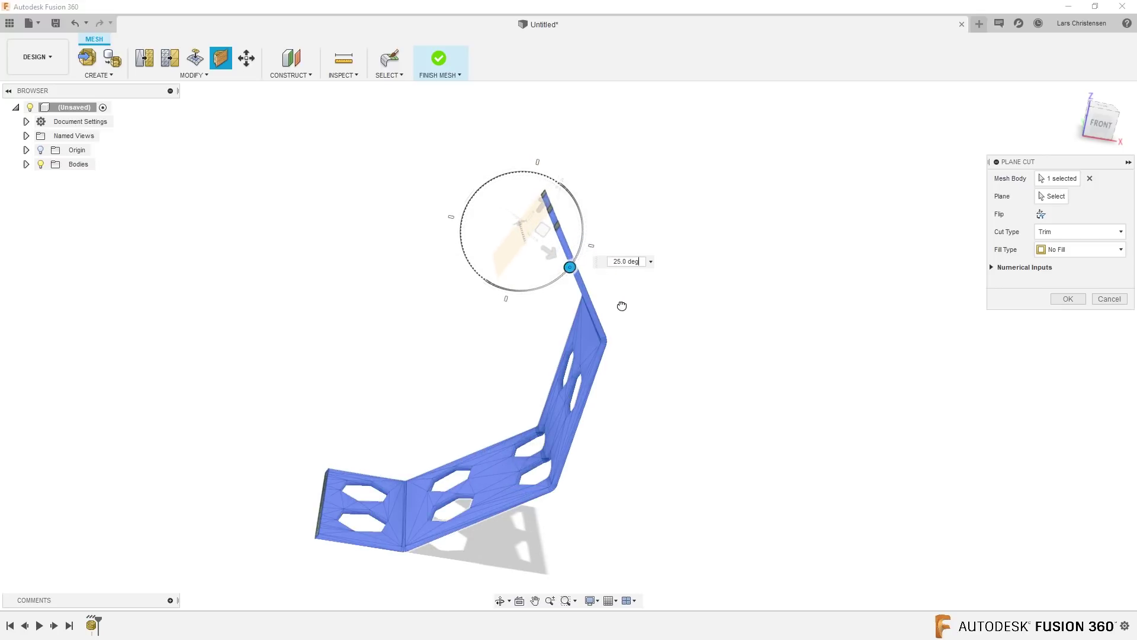
type("35")
key("Tab")
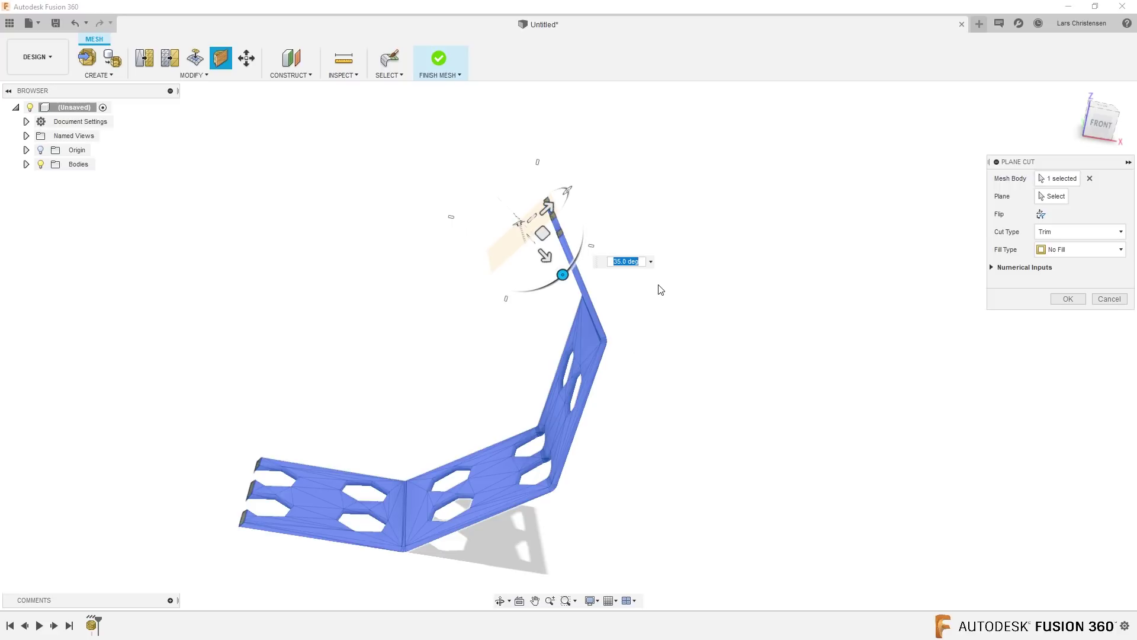
type("33.59")
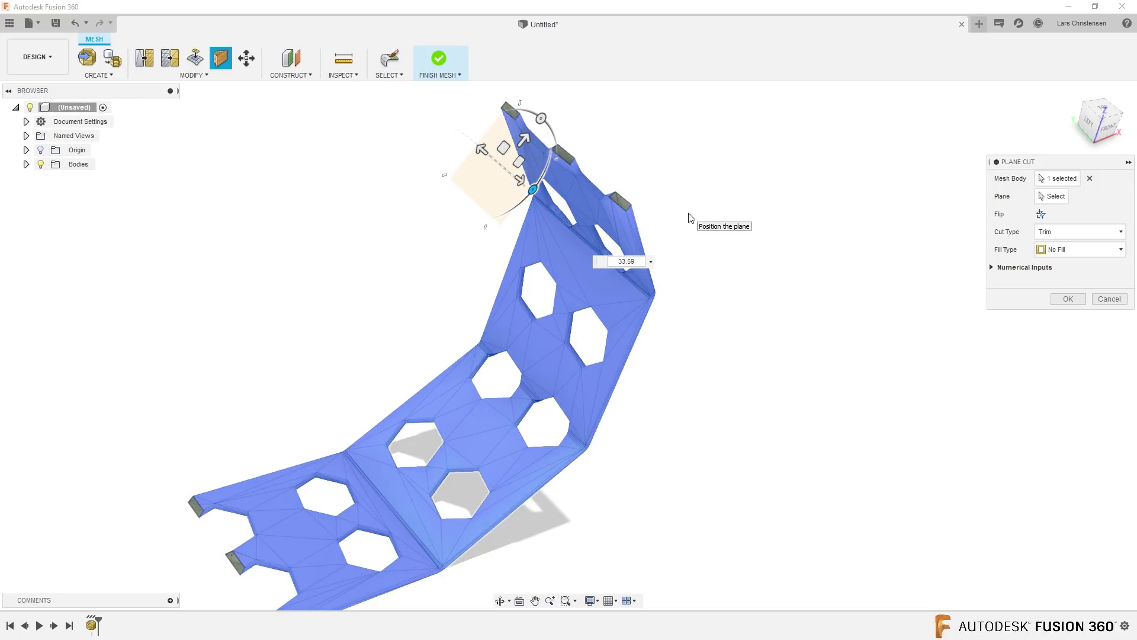
- Close the cut openings with a Uniform fill and apply the plane cut
left_click(1081, 252)
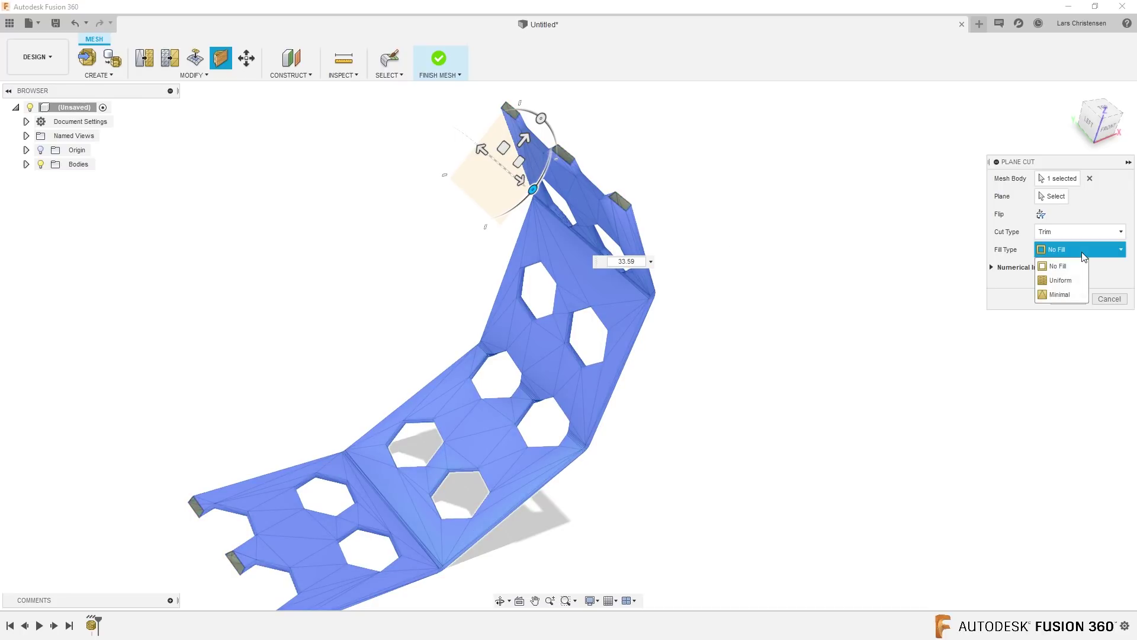
left_click(1062, 282)
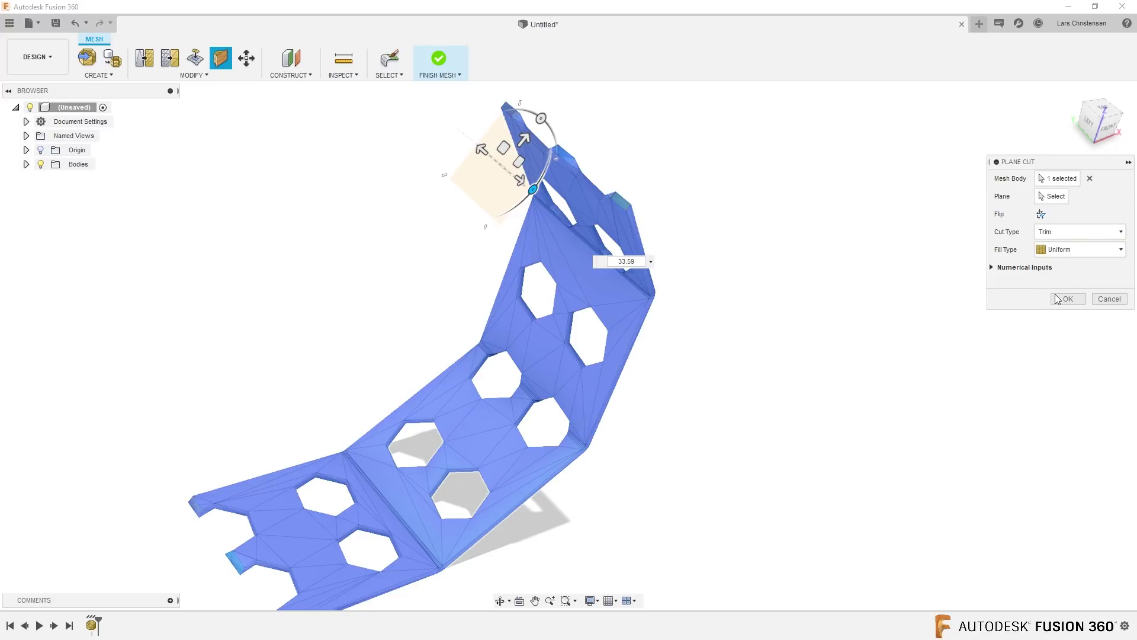
left_click(1064, 300)
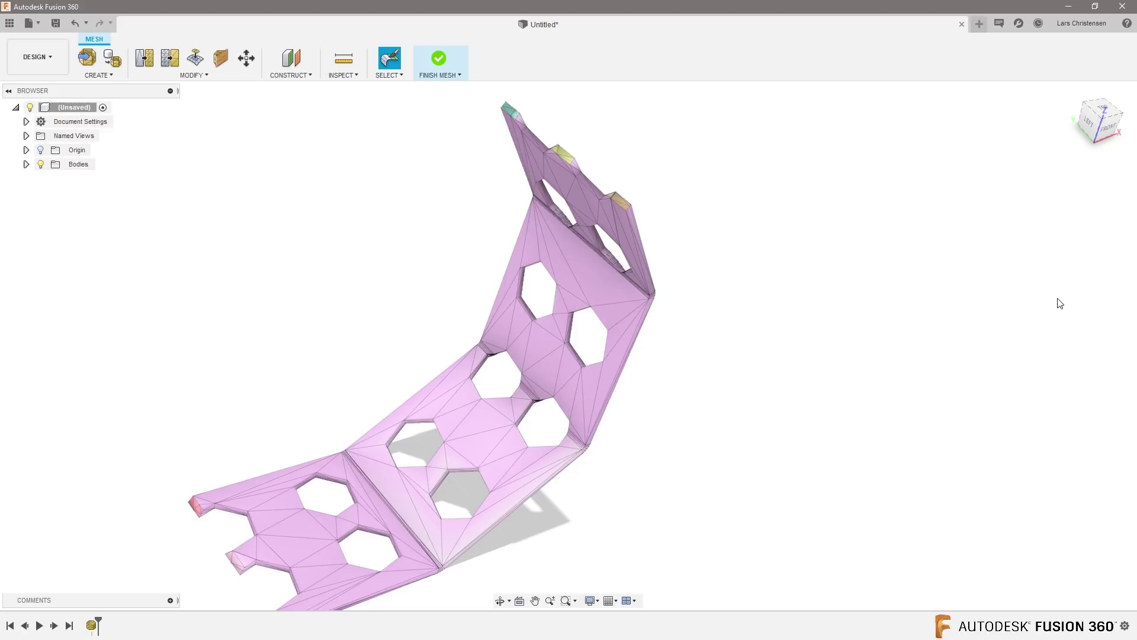
middle_click_drag(1058, 302, 691, 259, "shift")
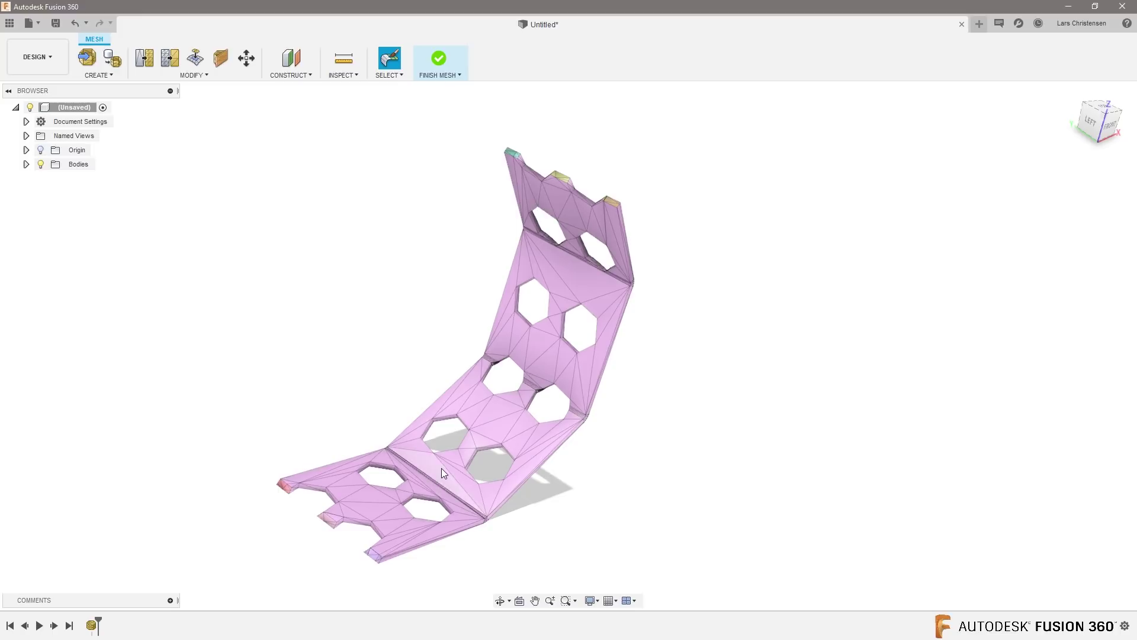
middle_click_drag(392, 454, 586, 250, "shift")
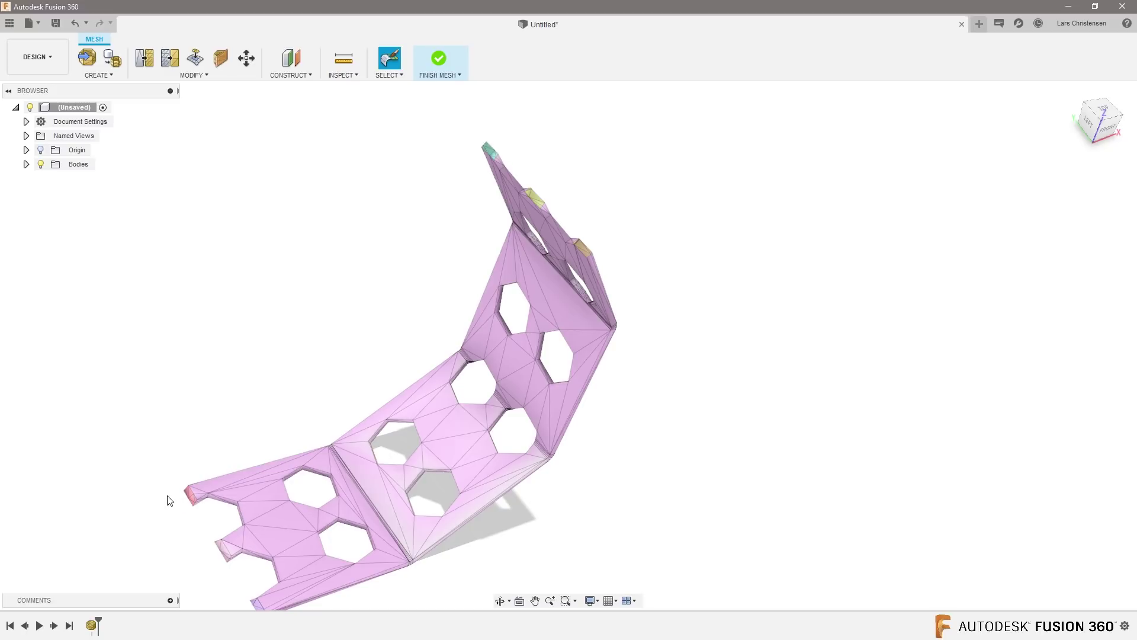
middle_click_drag(229, 574, 138, 328, "shift")
scroll(138, 328, "up", 3)
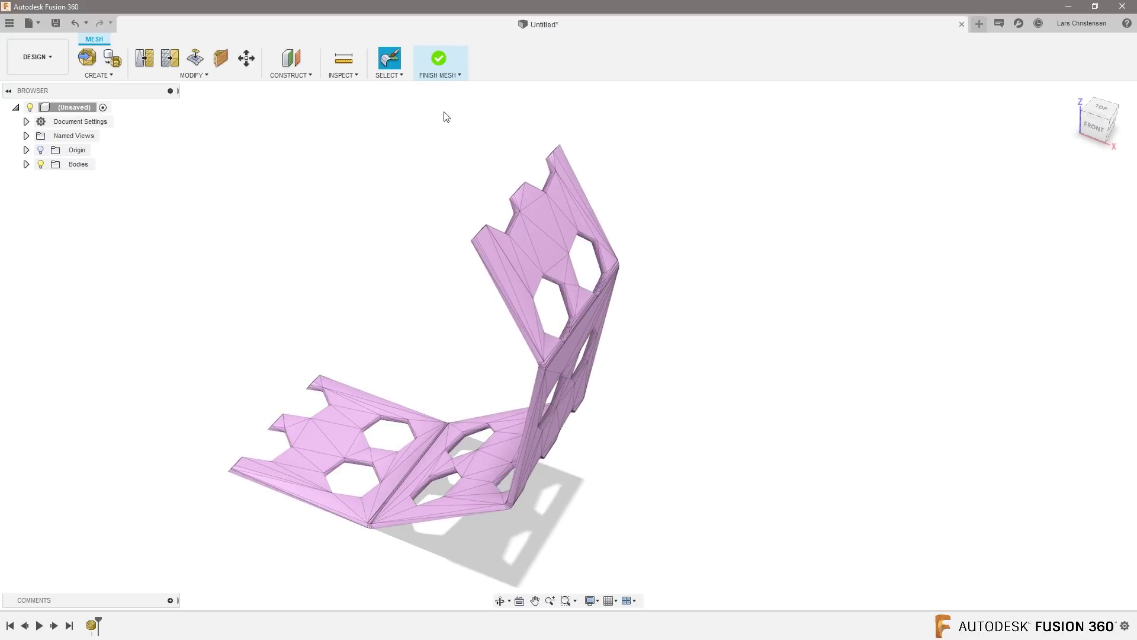
- Finish mesh editing and orbit the trimmed bracket in the Design workspace
left_click(441, 58)
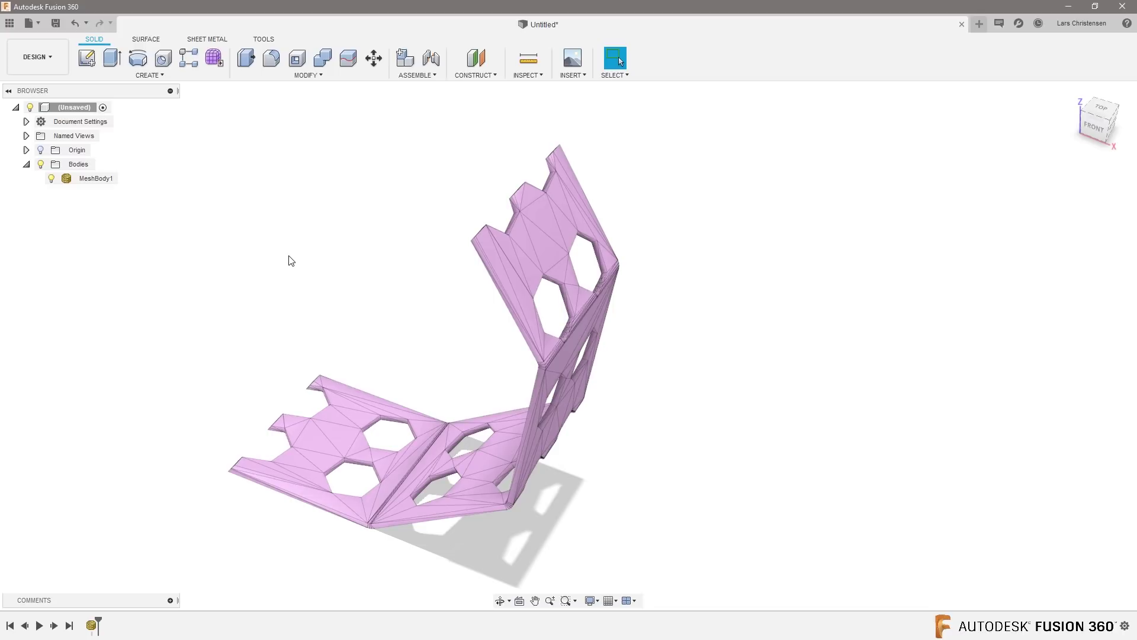
middle_click_drag(388, 307, 413, 311, "shift")
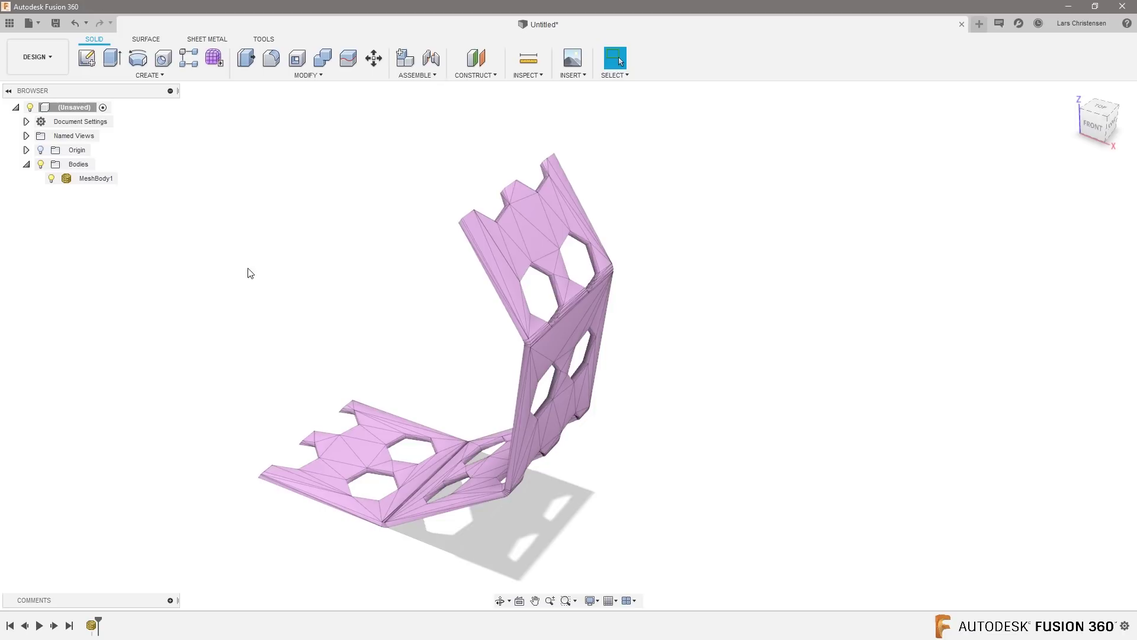
mouse_move(240, 271)
middle_mouse_down("shift")
mouse_move(322, 279)
mouse_move(303, 280)
middle_mouse_up("shift")
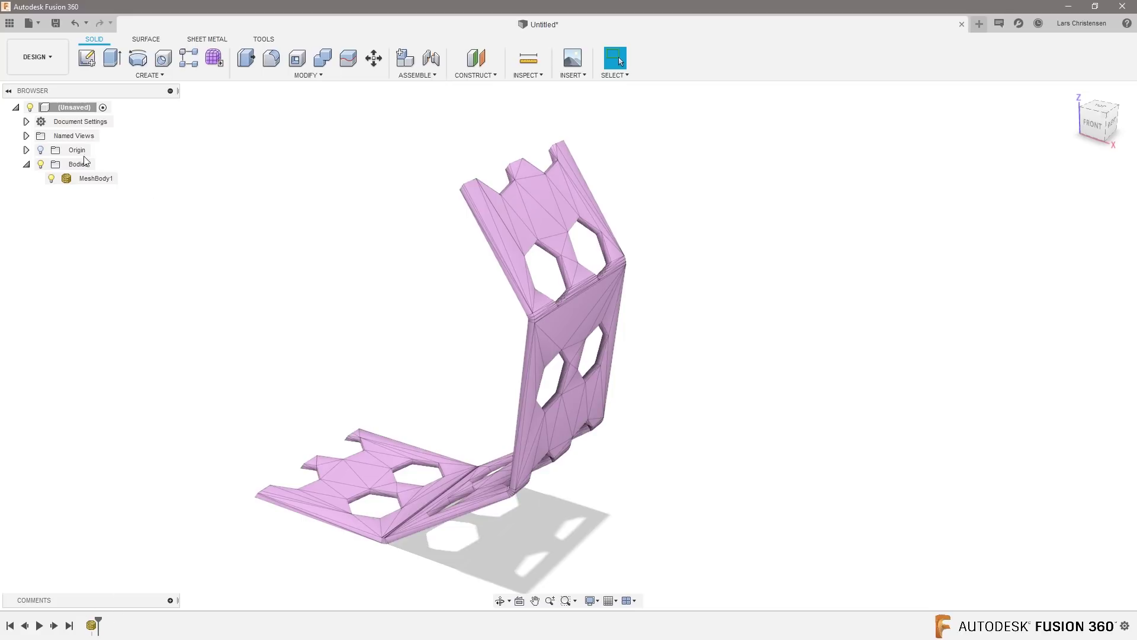
- Turn off design history capture for the root component, accepting the timeline removal
right_click(77, 113)
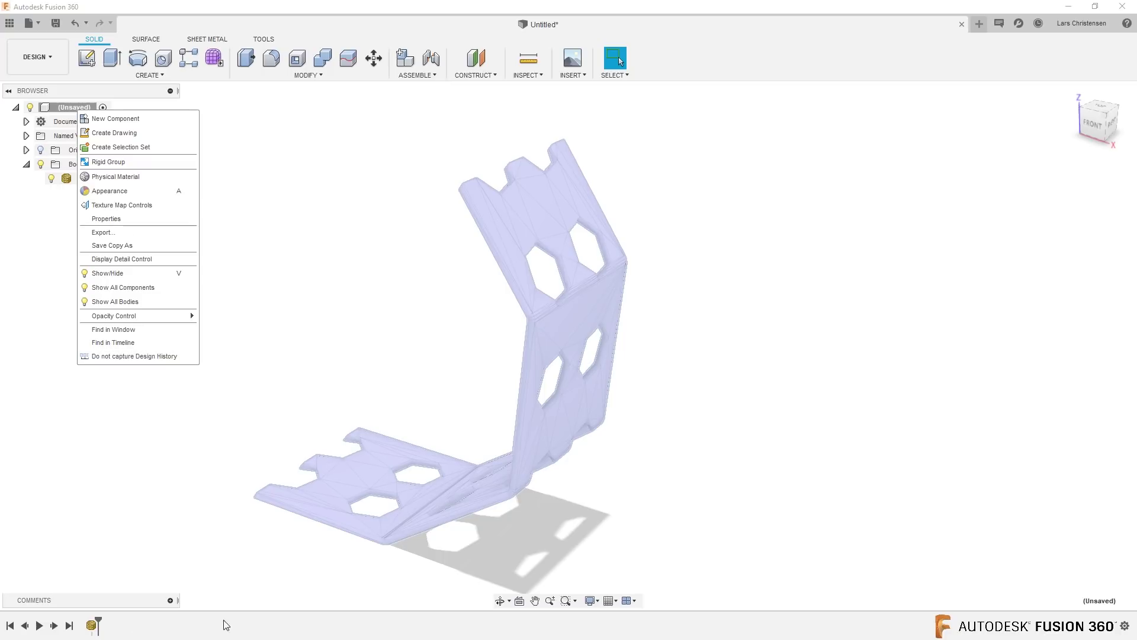
left_click(141, 358)
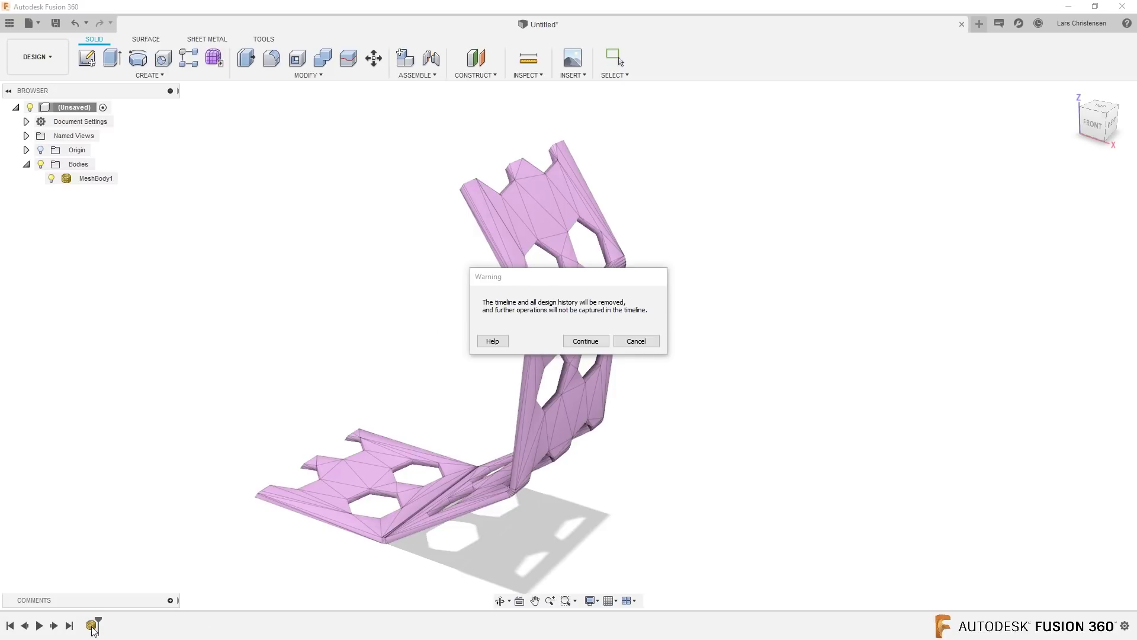
left_click(599, 346)
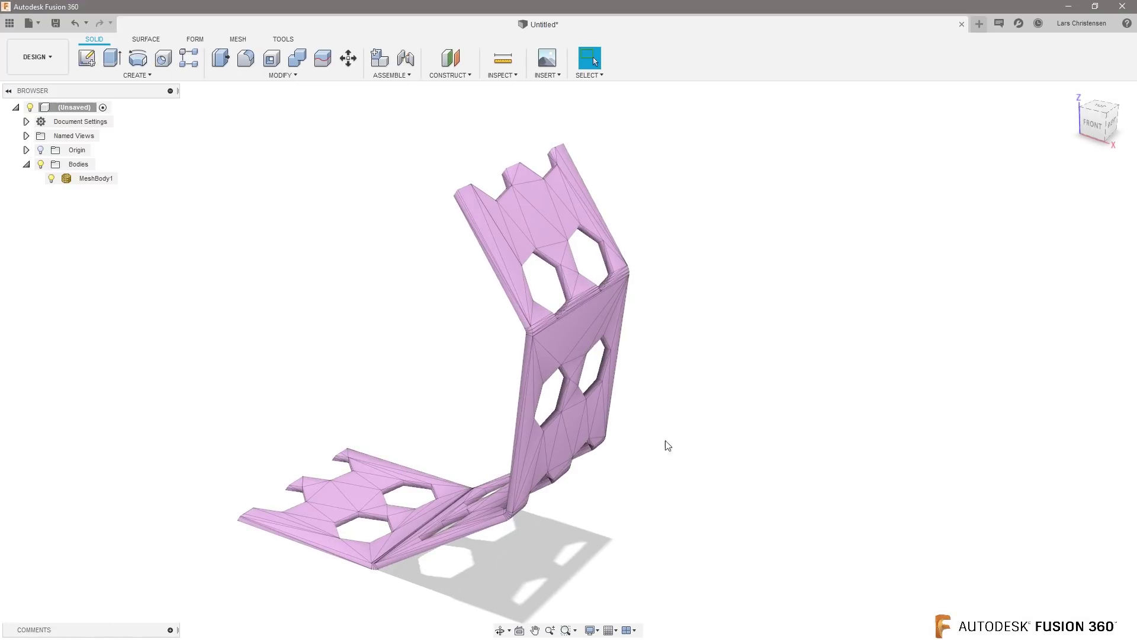
left_click(602, 347)
- Convert MeshBody1 into the solid Body1 using Mesh to BRep
right_click(579, 345)
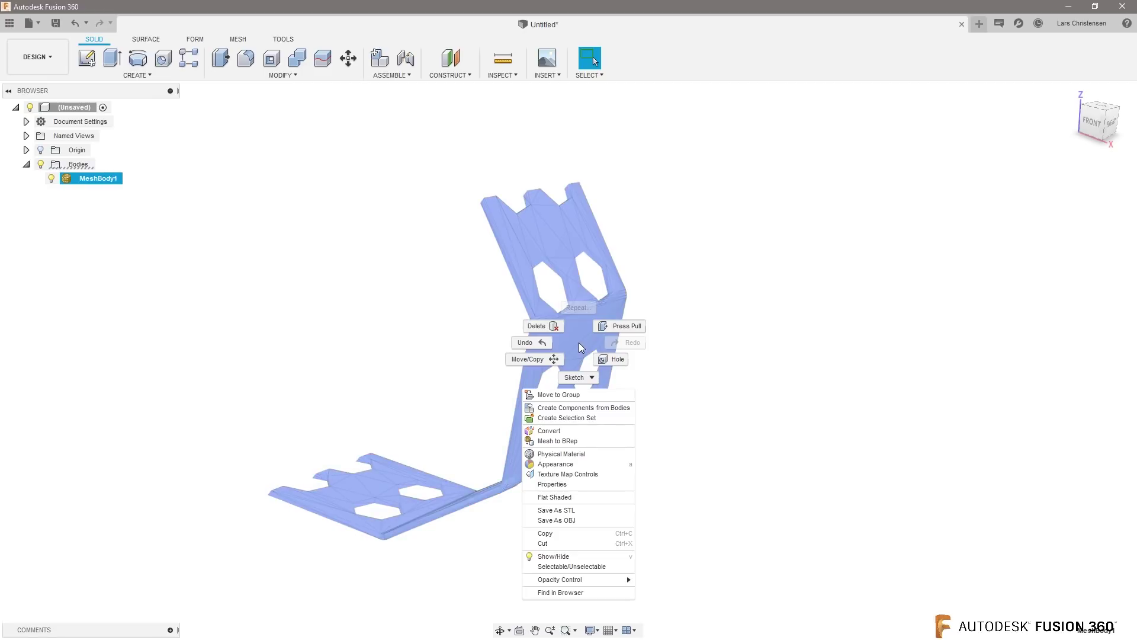
left_click(572, 442)
left_click(1060, 230)
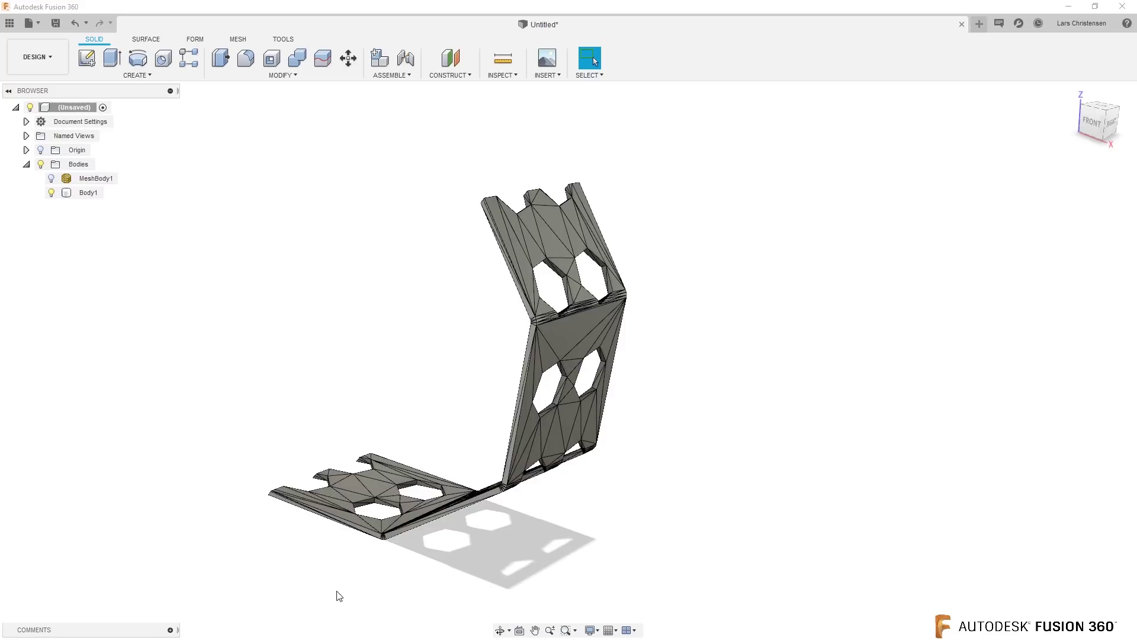
middle_click_drag(335, 597, 180, 459, "shift")
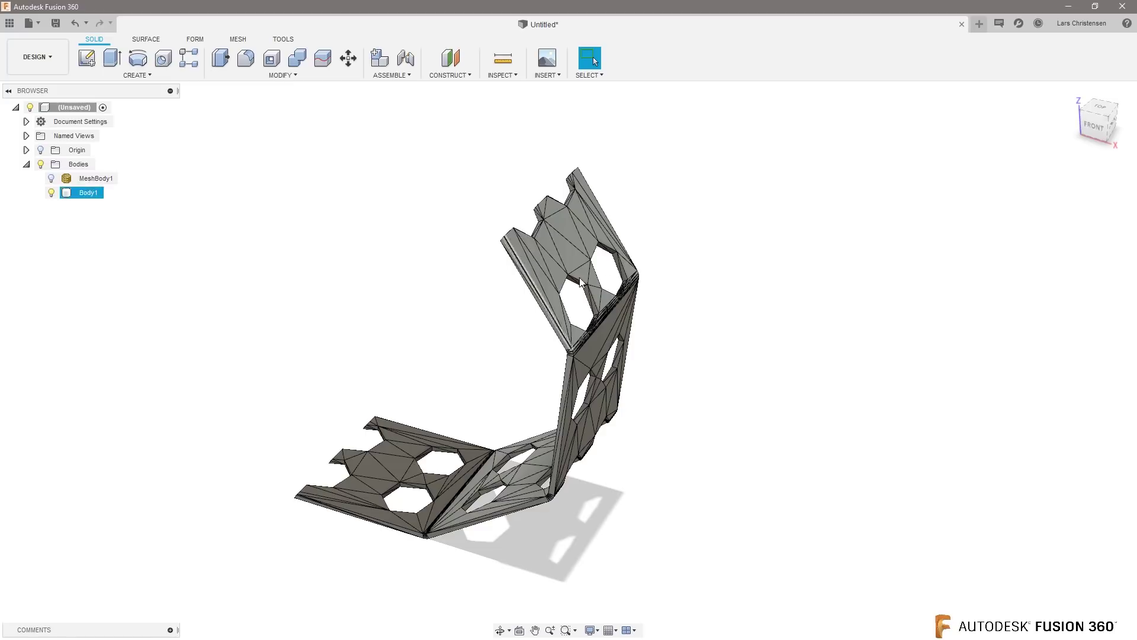
right_click(72, 106)
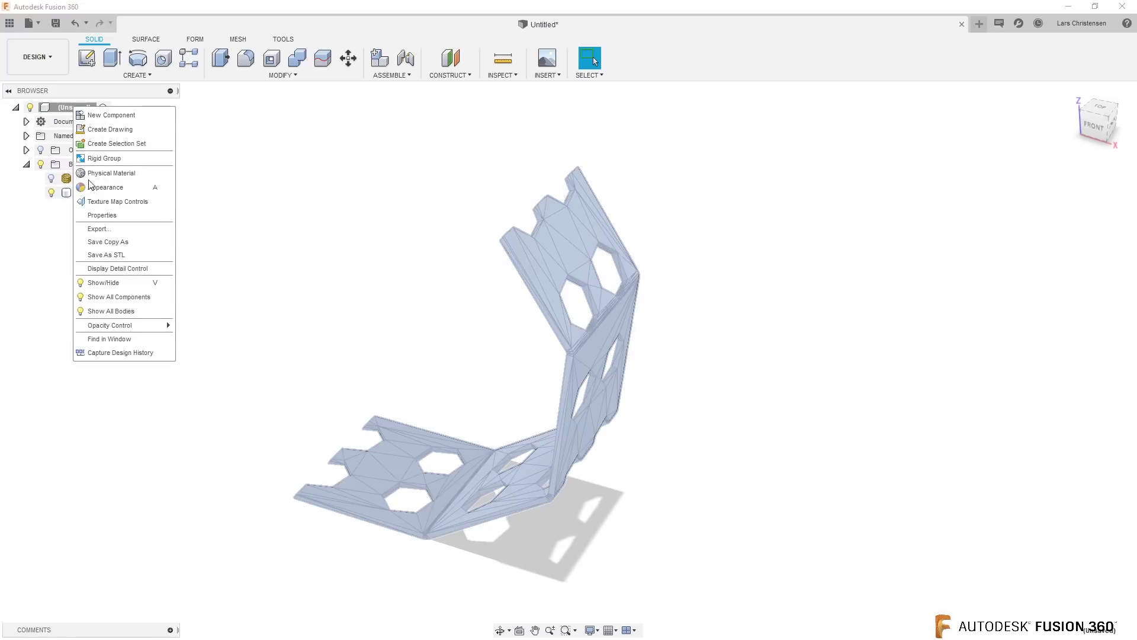
- Re-enable Capture Design History on the root component, then view the bracket from the front
left_click(109, 354)
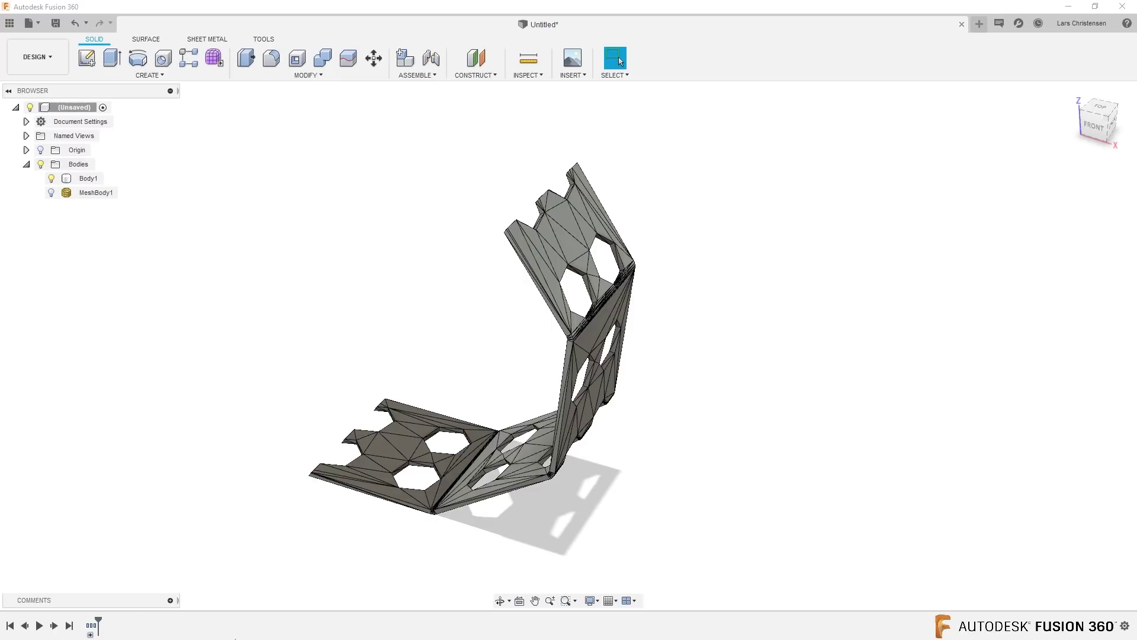
middle_click_drag(198, 525, 198, 465, "shift")
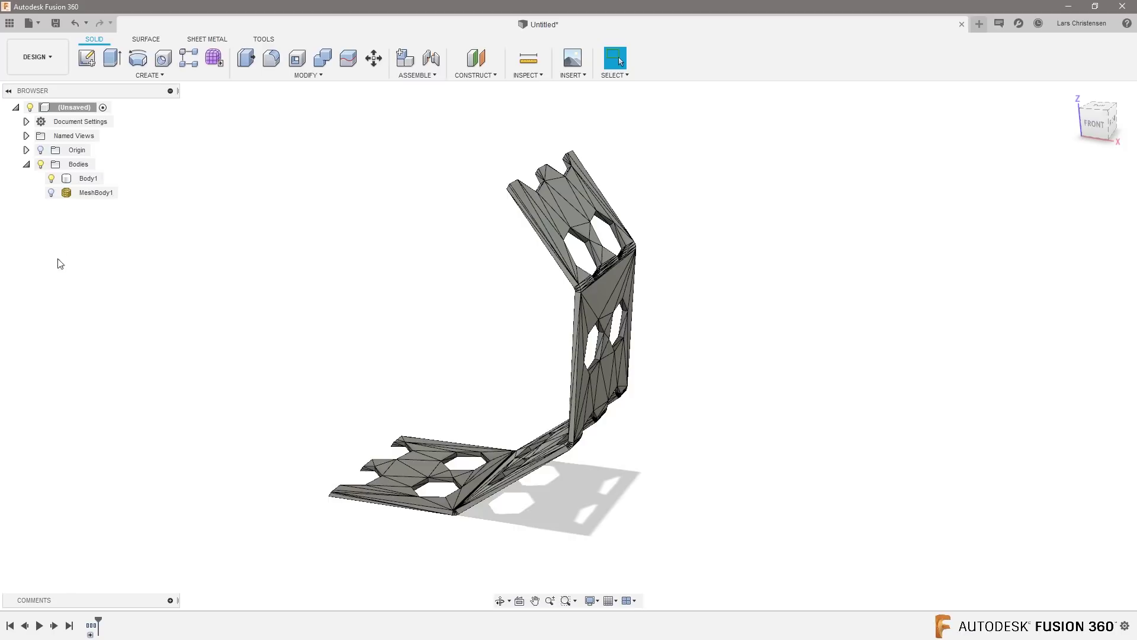
- Show the origin planes and axes and orbit around the bracket
left_click(41, 149)
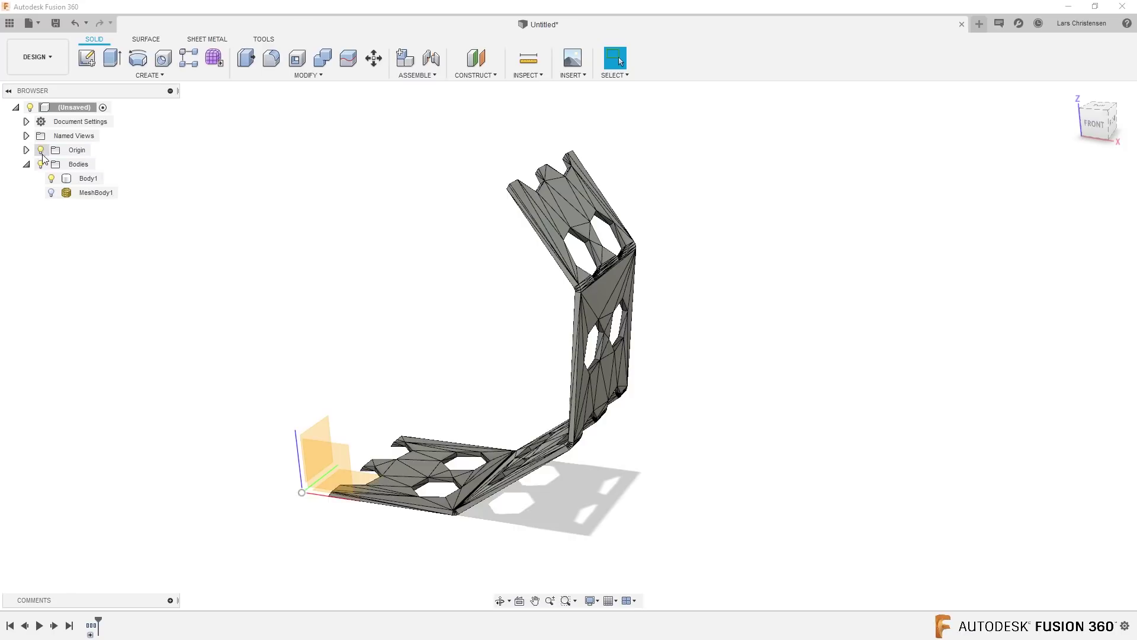
middle_click_drag(368, 474, 373, 578, "shift")
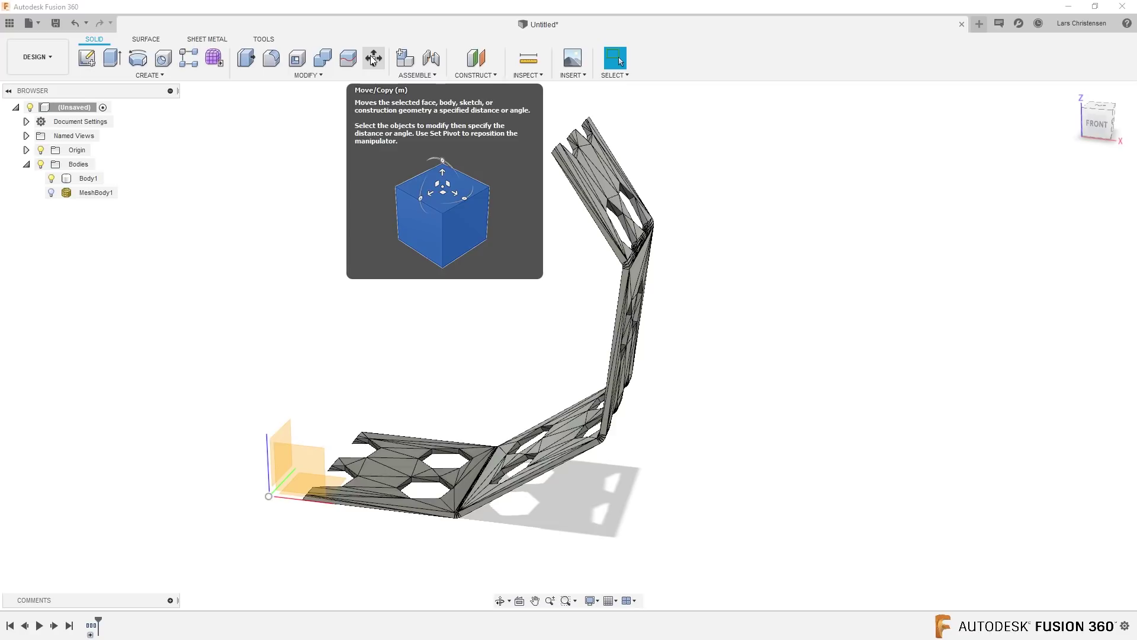
middle_click_drag(292, 203, 305, 268, "shift")
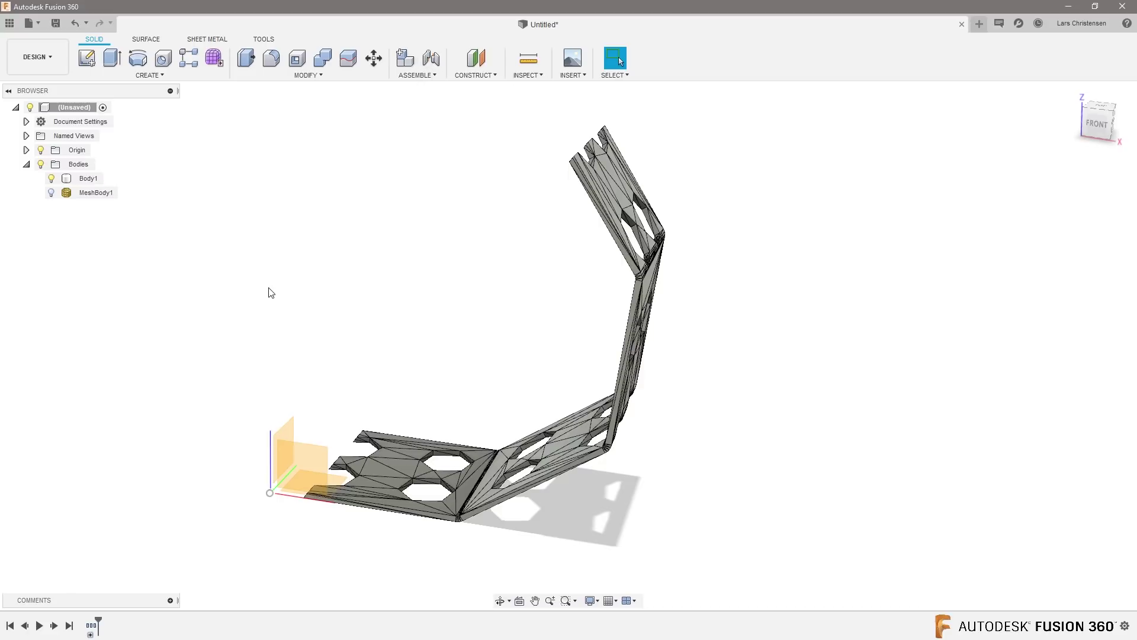
- Make Body1 into component Component1:1, then revert a test move so the bracket stays put
right_click(86, 180)
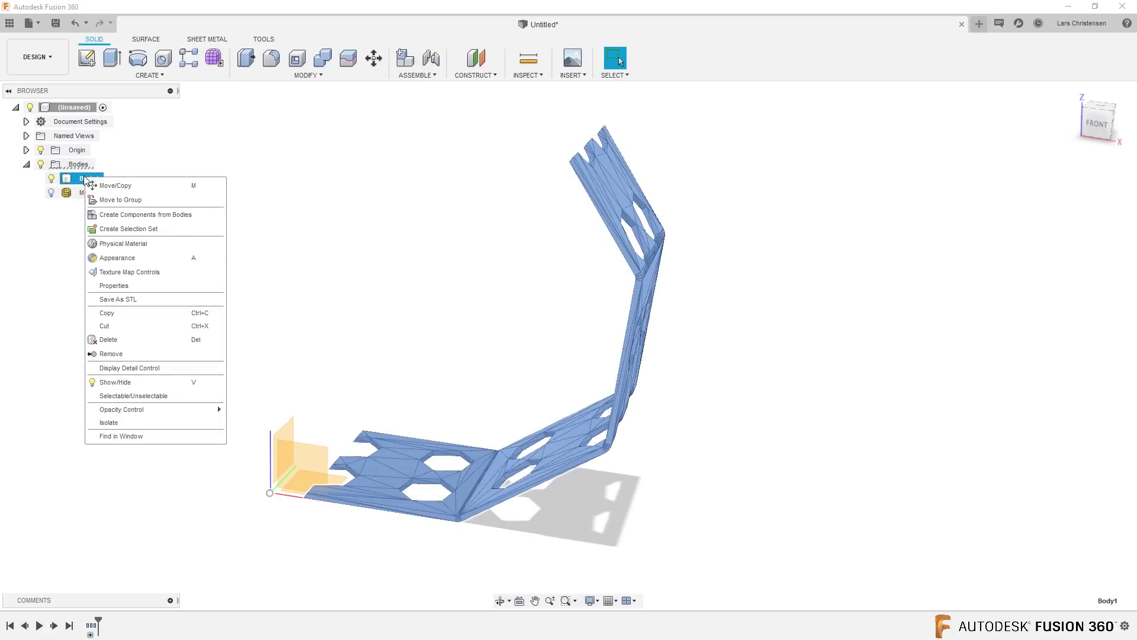
left_click(130, 216)
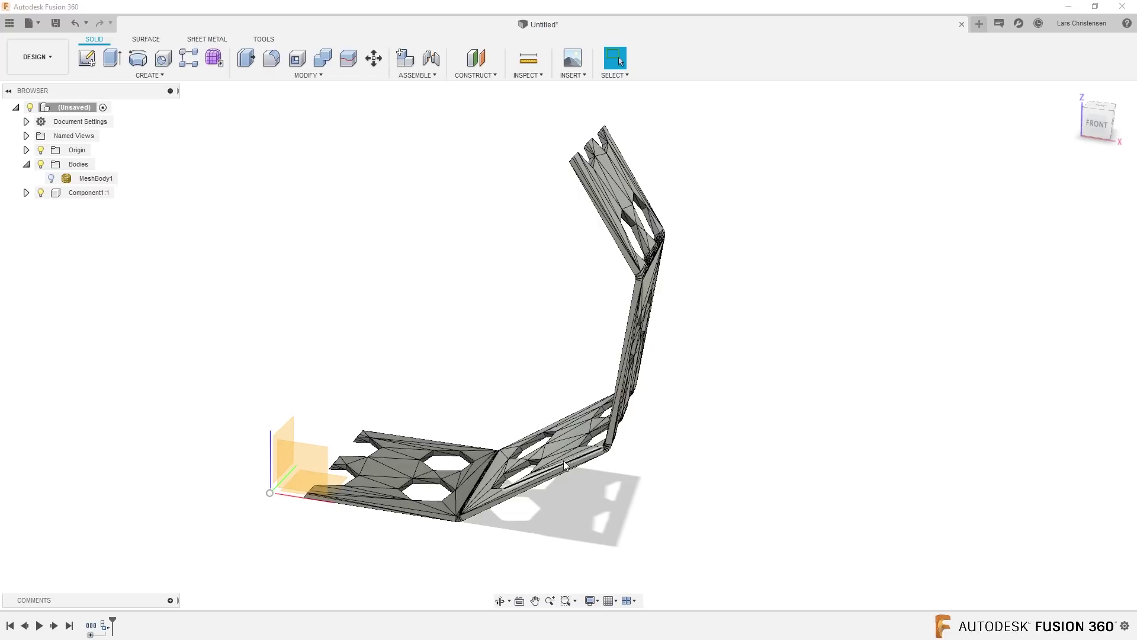
left_click_drag(564, 460, 696, 445)
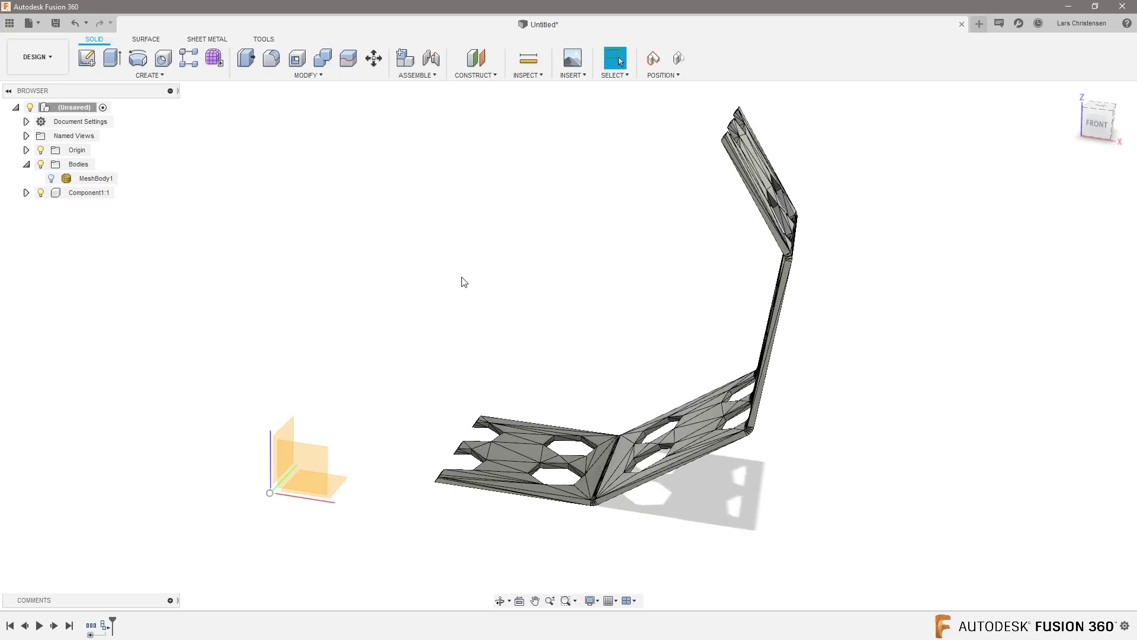
left_click(676, 60)
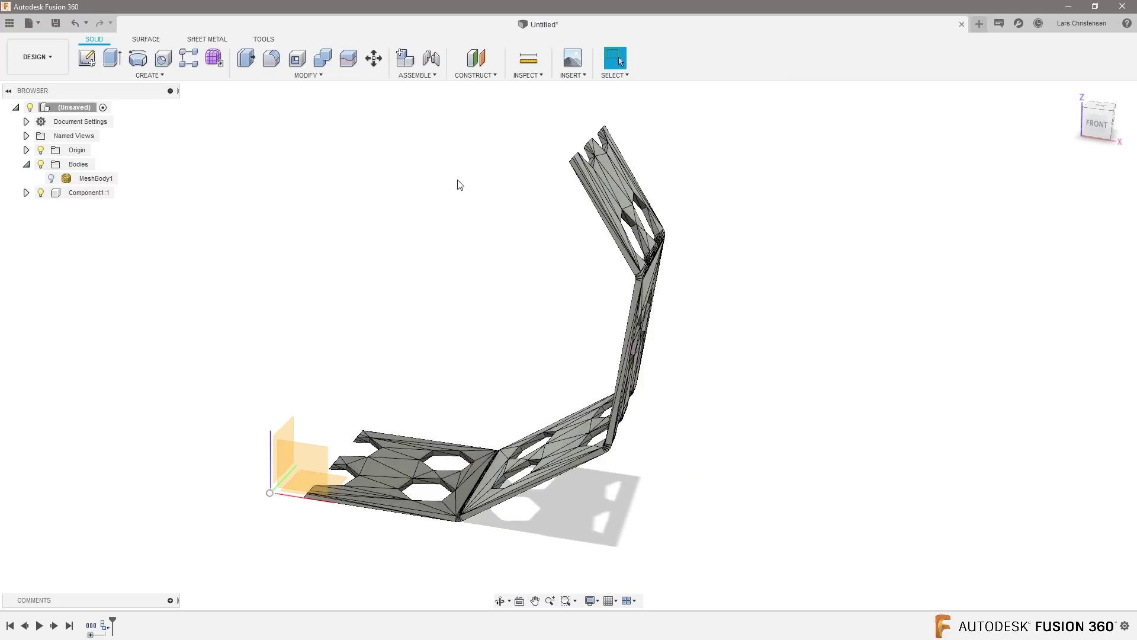
- Rigidly joint the bracket's end corner to the origin, flipped to 180.0 deg
left_click(433, 58)
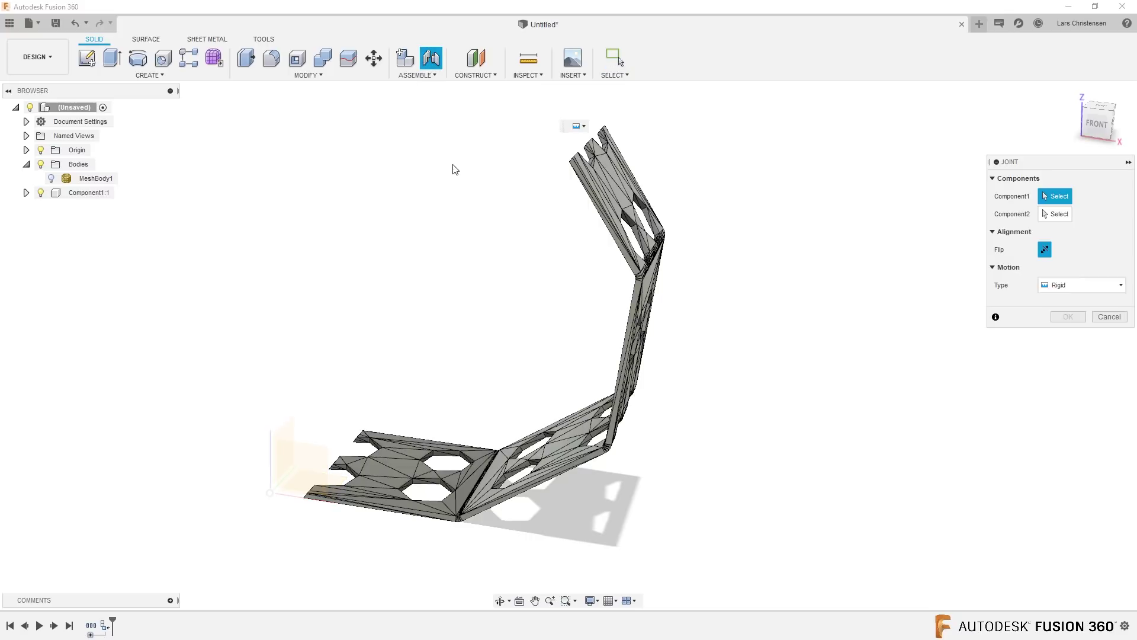
middle_click_drag(455, 170, 705, 328, "shift")
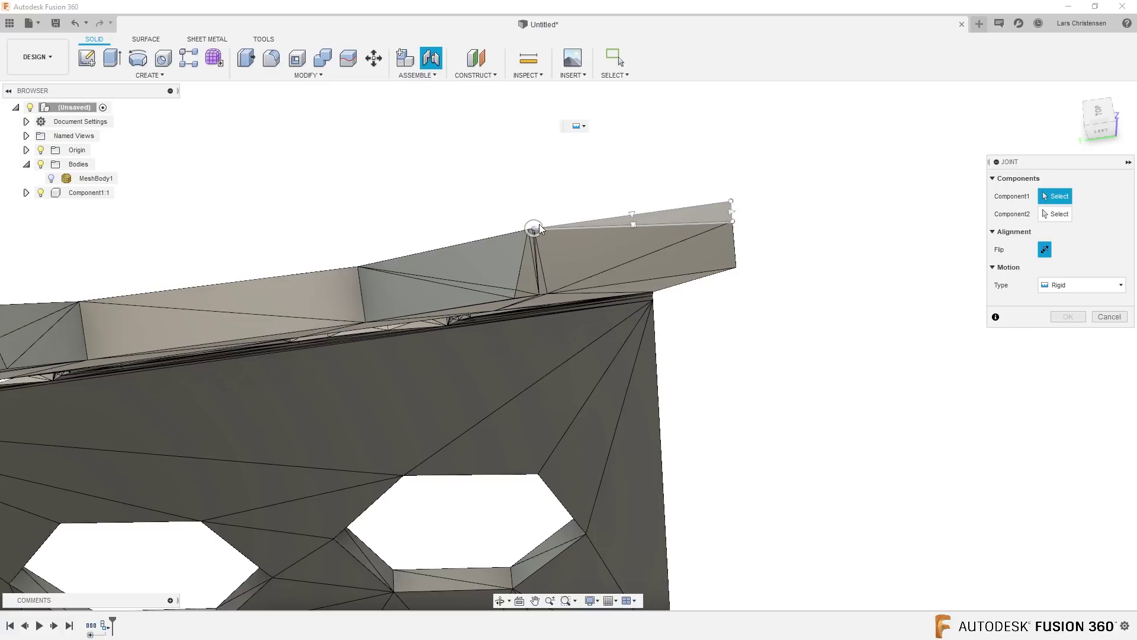
left_click(732, 204)
middle_click_drag(733, 204, 578, 517, "shift")
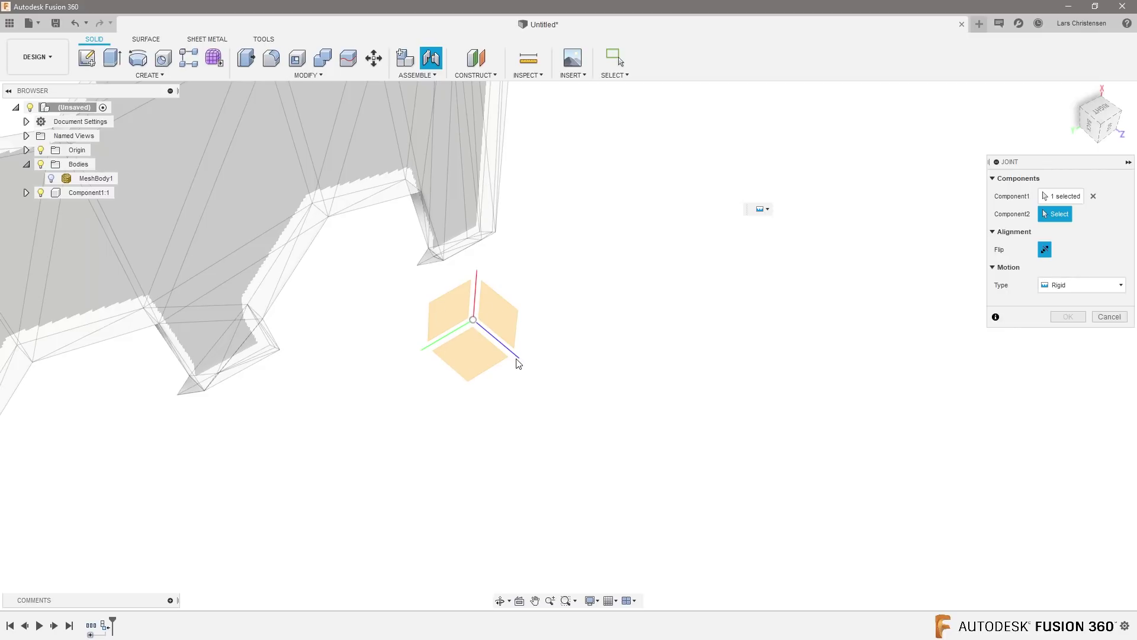
middle_click_drag(804, 343, 338, 140, "shift")
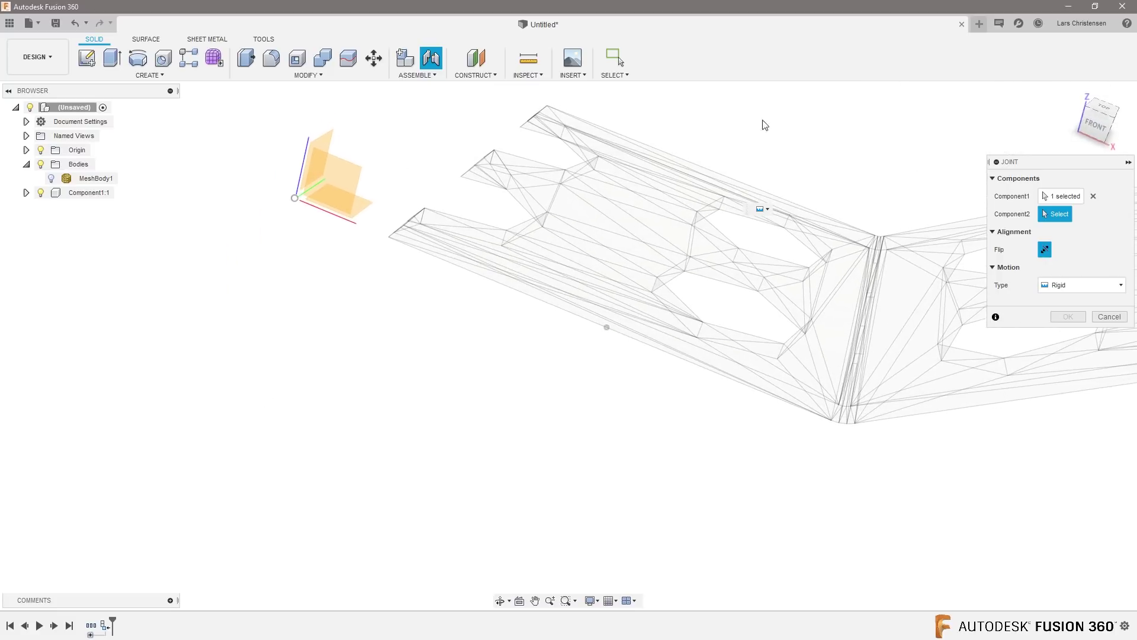
left_click(296, 199)
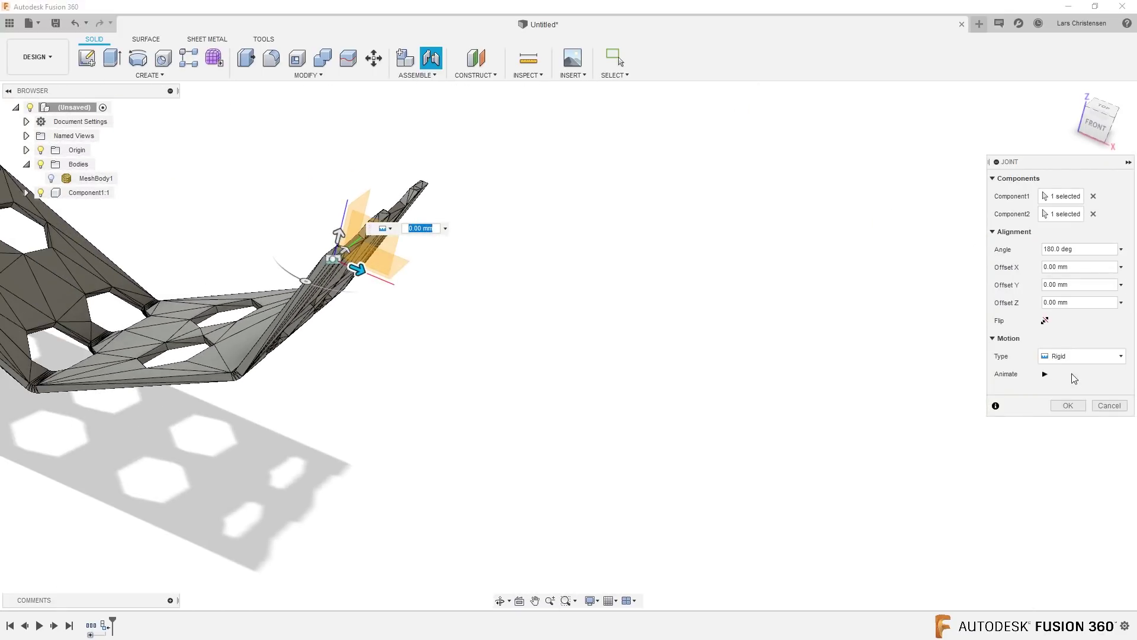
left_click(1046, 320)
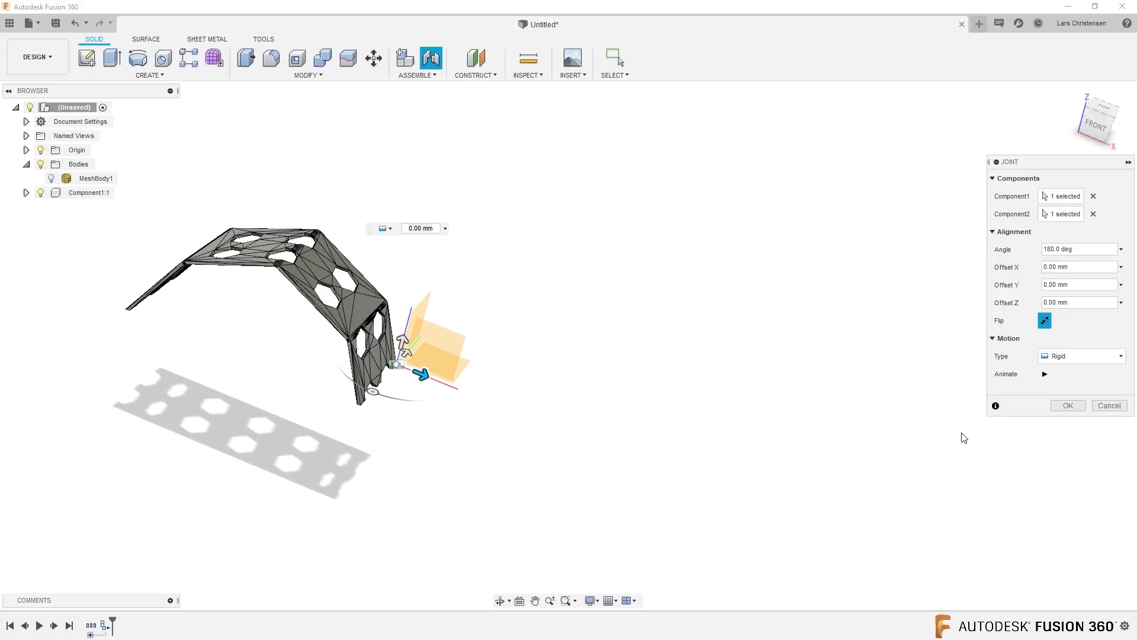
left_click(1079, 404)
middle_click_drag(464, 492, 262, 454, "shift")
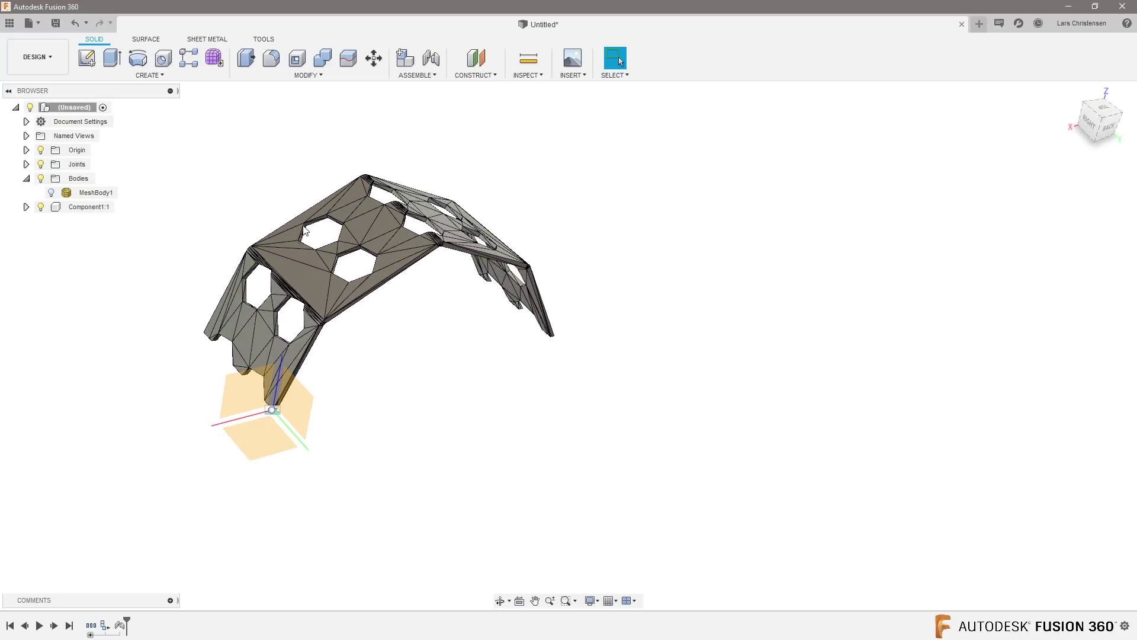
left_click(375, 57)
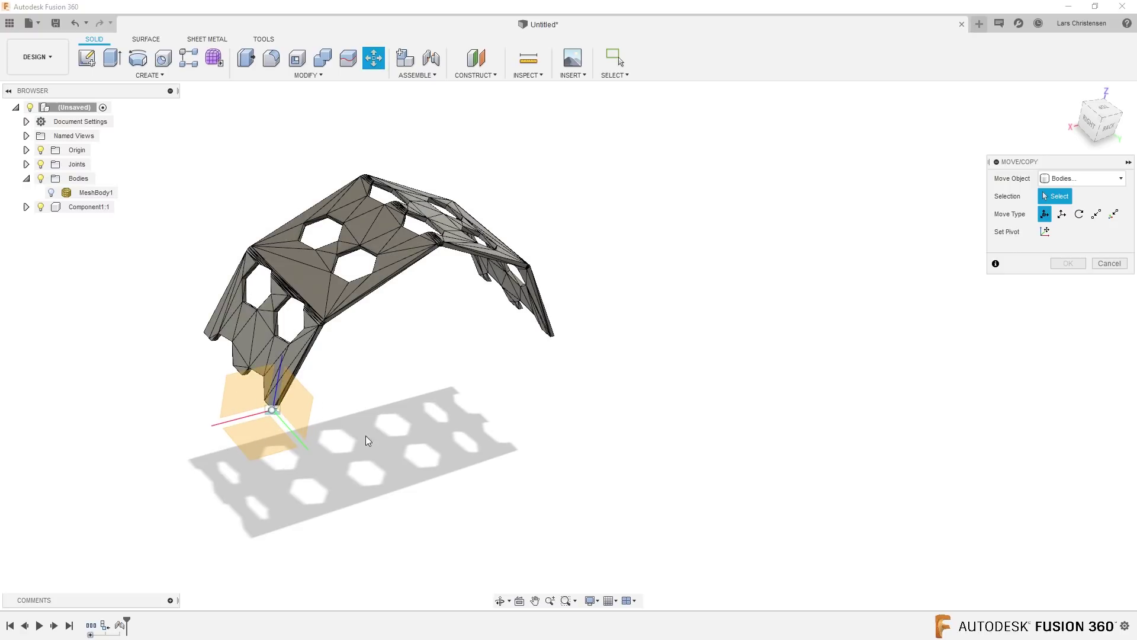
middle_click_drag(367, 440, 296, 396, "shift")
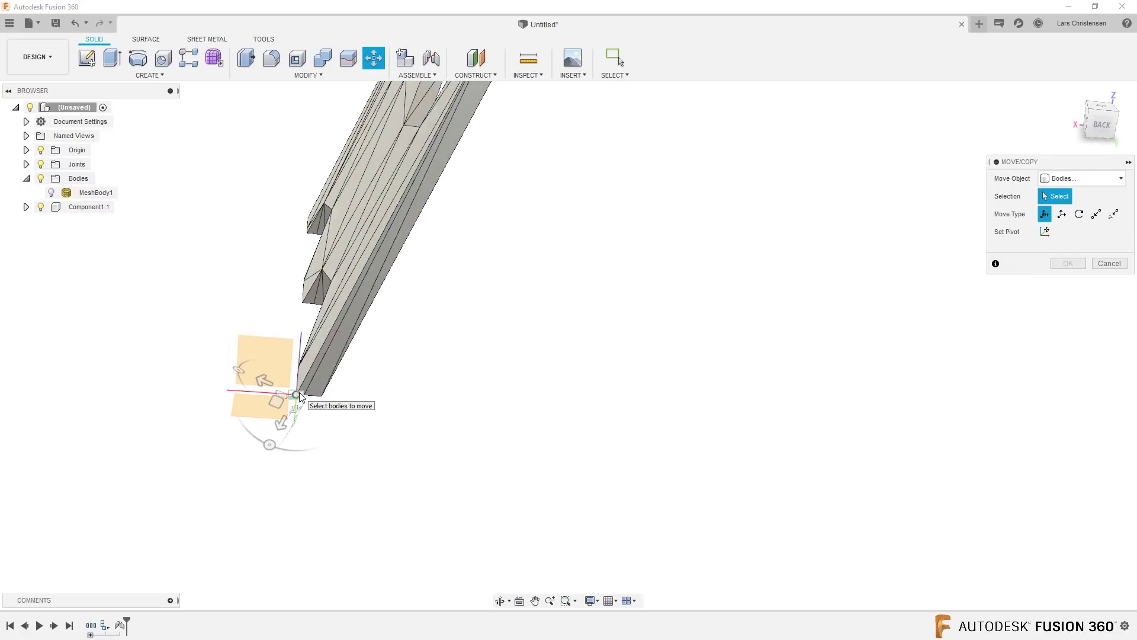
left_click(300, 392)
left_click_drag(268, 444, 341, 412)
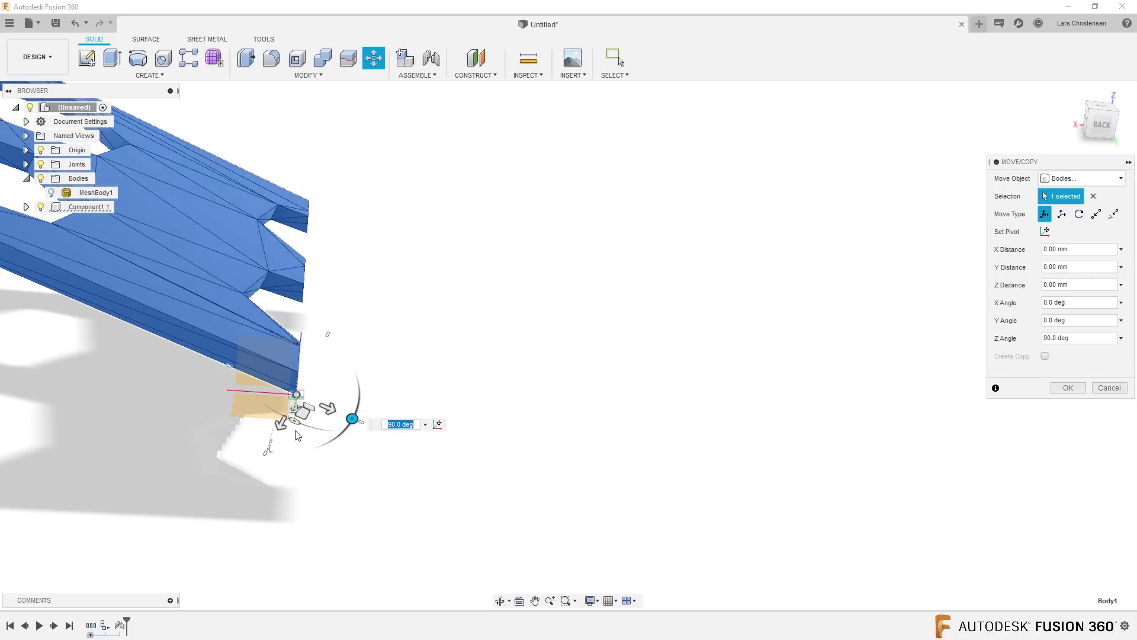
left_click(1110, 389)
scroll(452, 449, "down", 5)
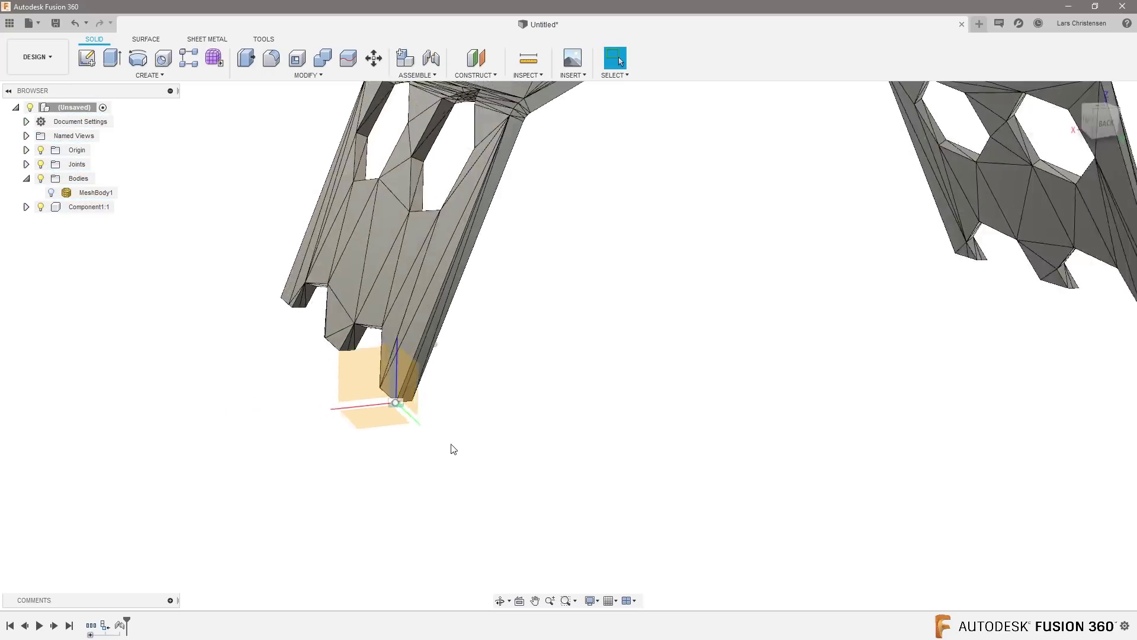
middle_click_drag(450, 465, 479, 485, "shift")
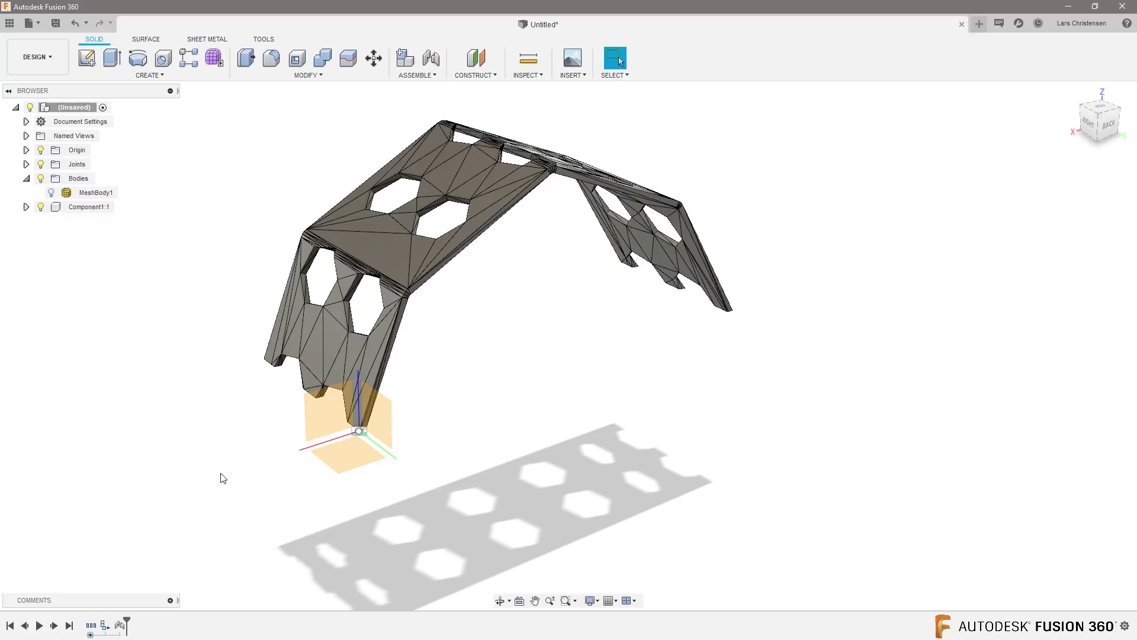
- Undo the flipped joint and rigidly joint a bracket corner vertex to the origin at -90.0 deg
key("ctrl+z")
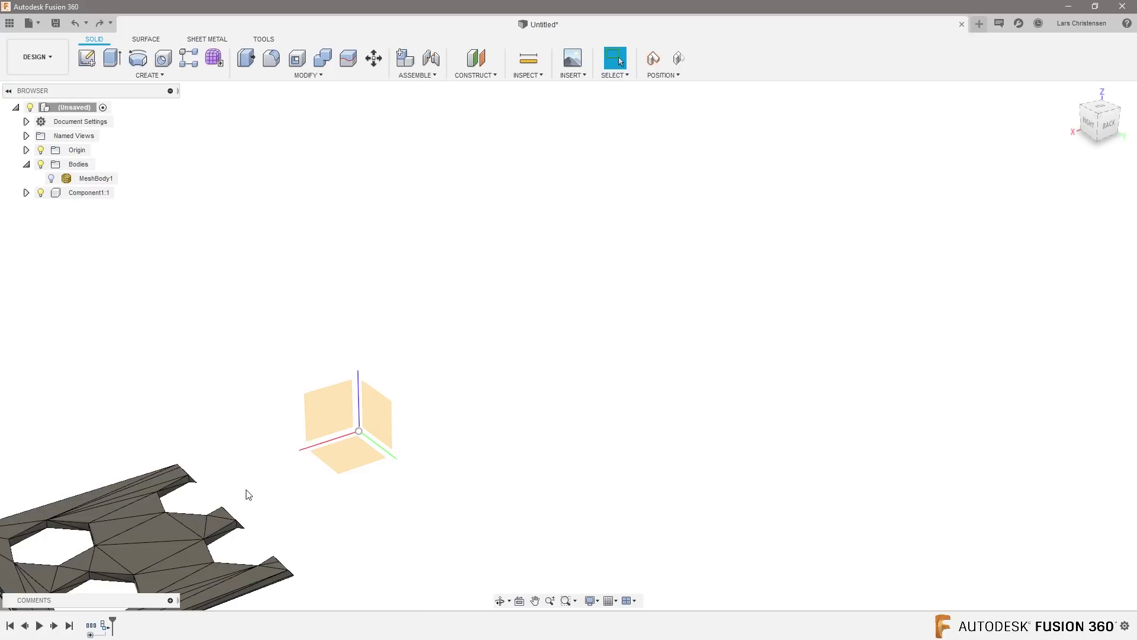
middle_click_drag(368, 474, 368, 196, "shift")
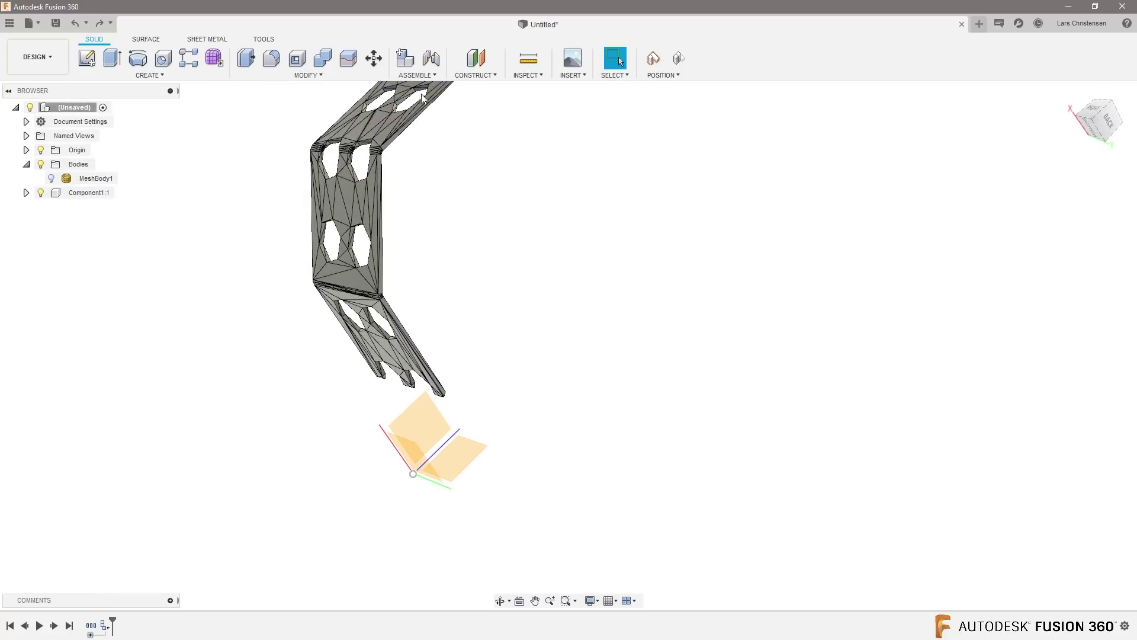
left_click(432, 59)
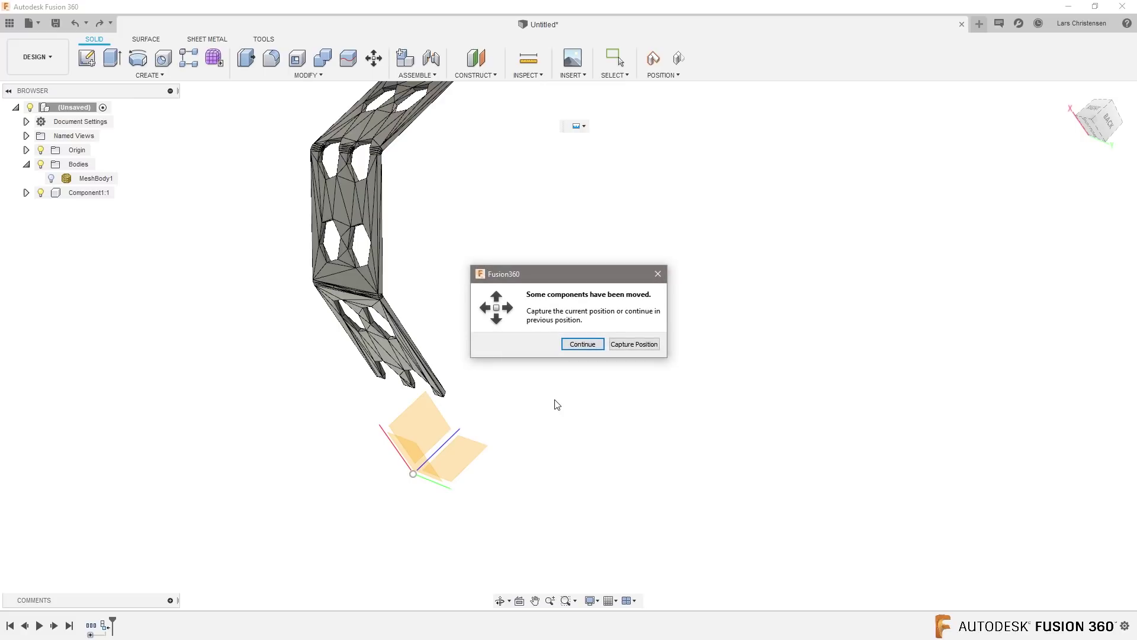
left_click(583, 344)
middle_click_drag(480, 414, 578, 442, "shift")
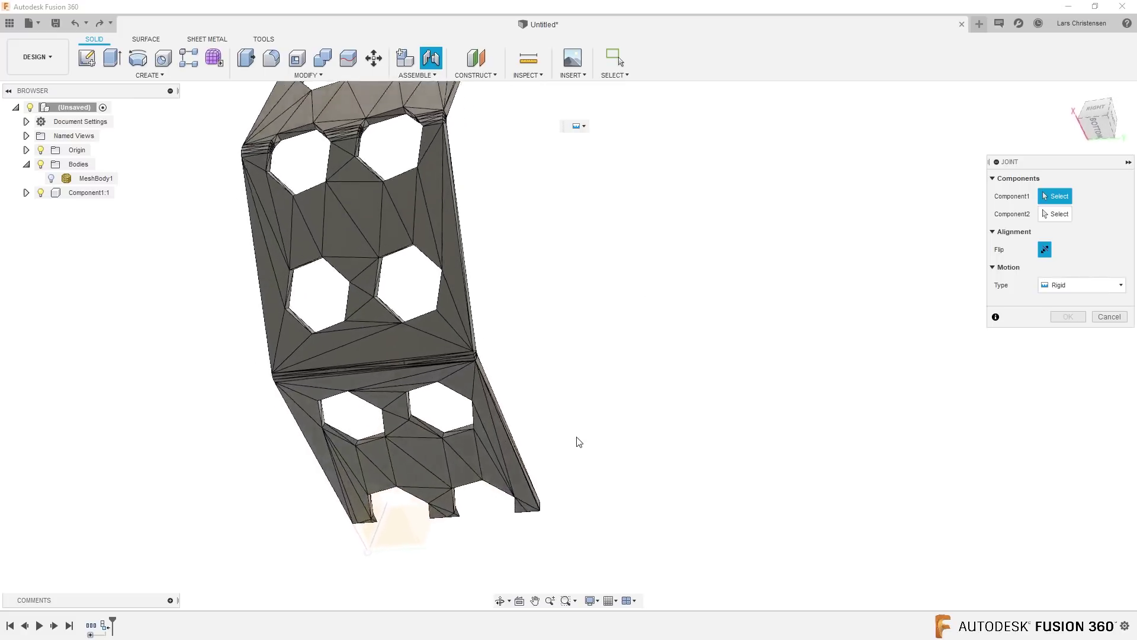
scroll(572, 436, "up", 5)
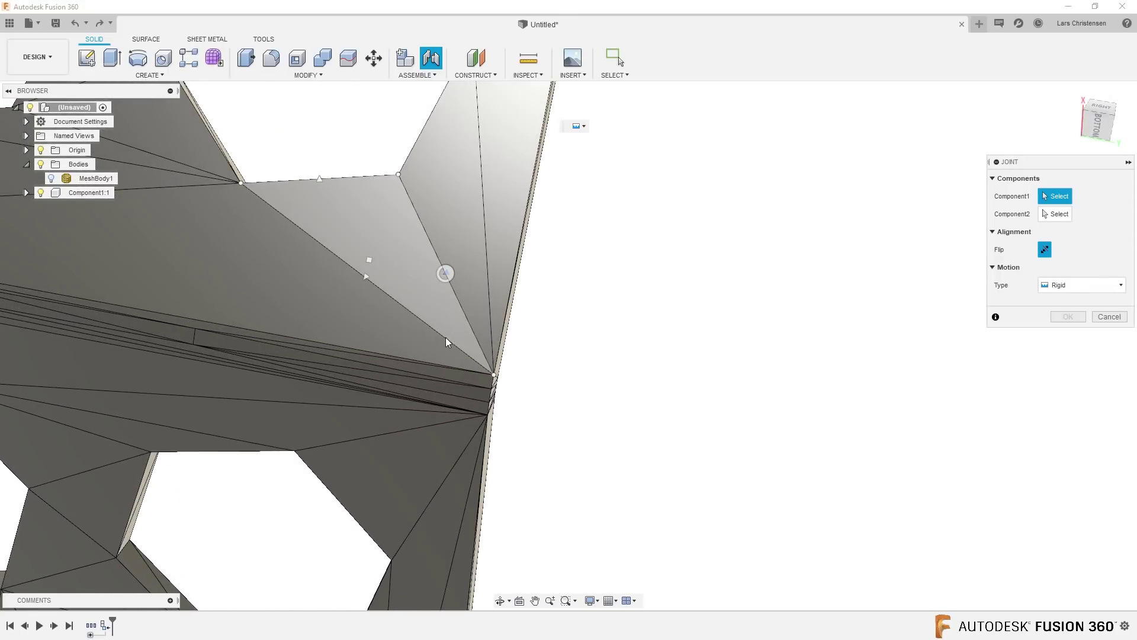
left_click(494, 376)
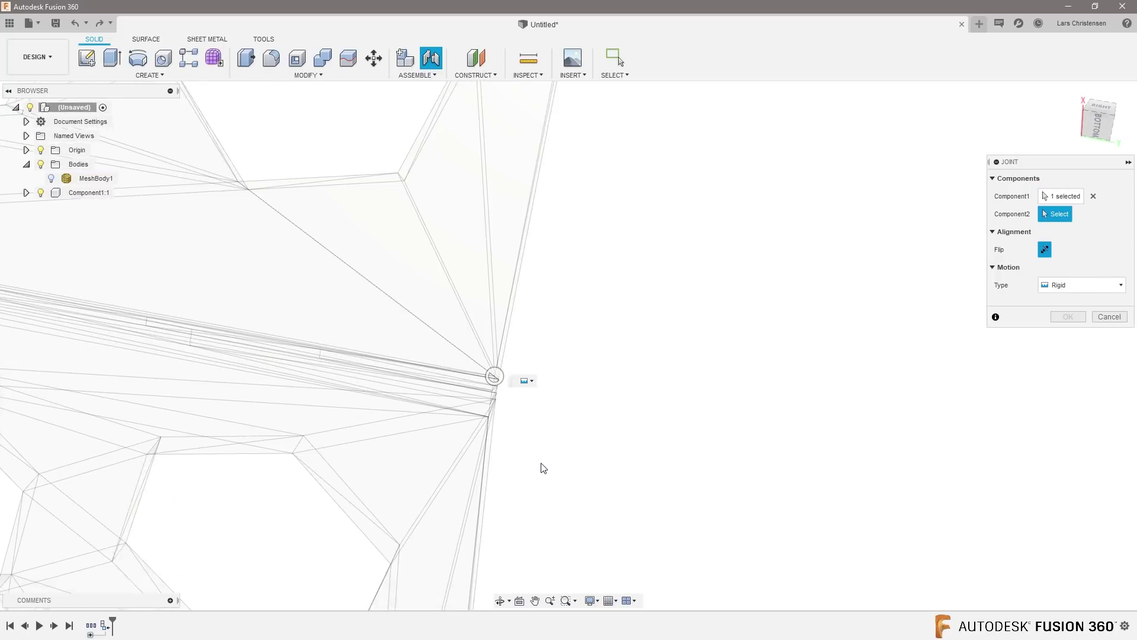
scroll(533, 467, "down", 5)
middle_click_drag(533, 467, 265, 191, "shift")
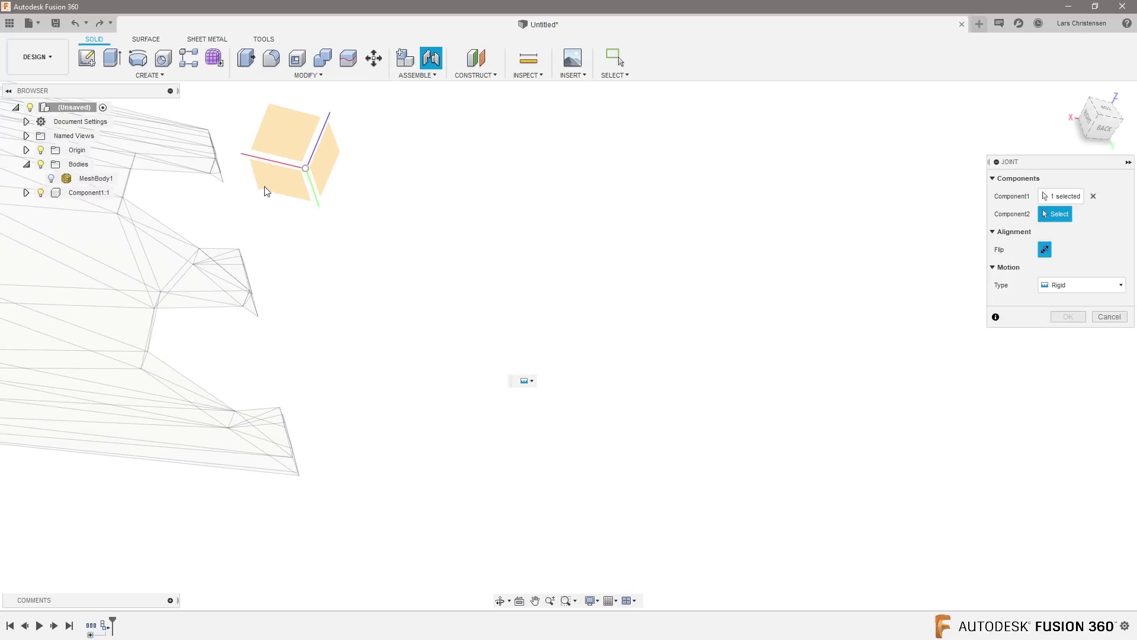
left_click(306, 168)
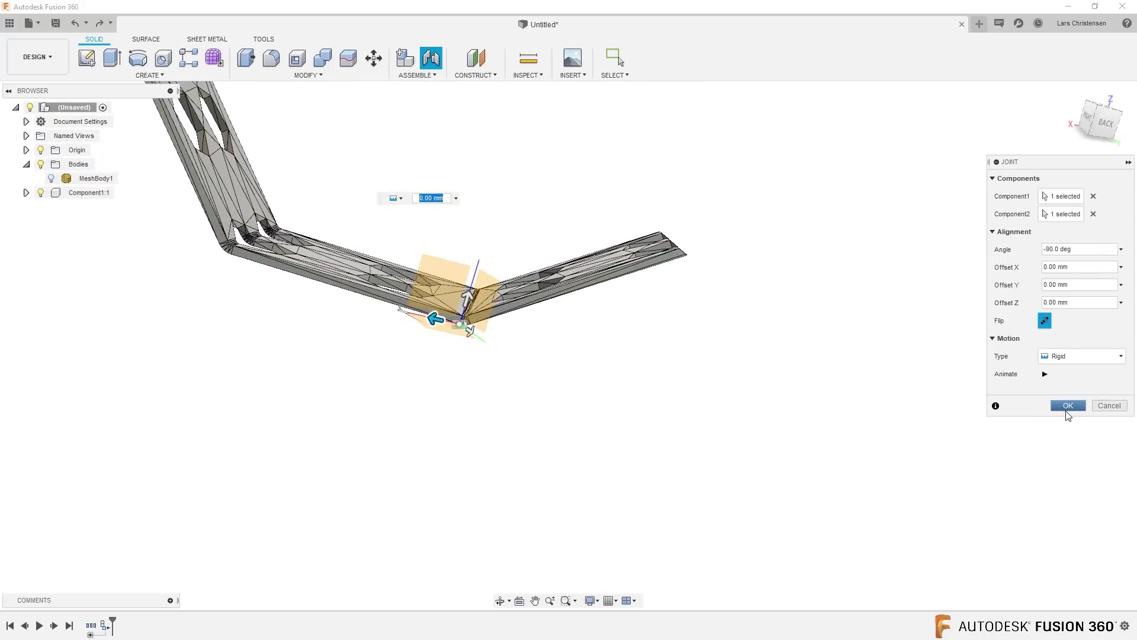
left_click(1067, 411)
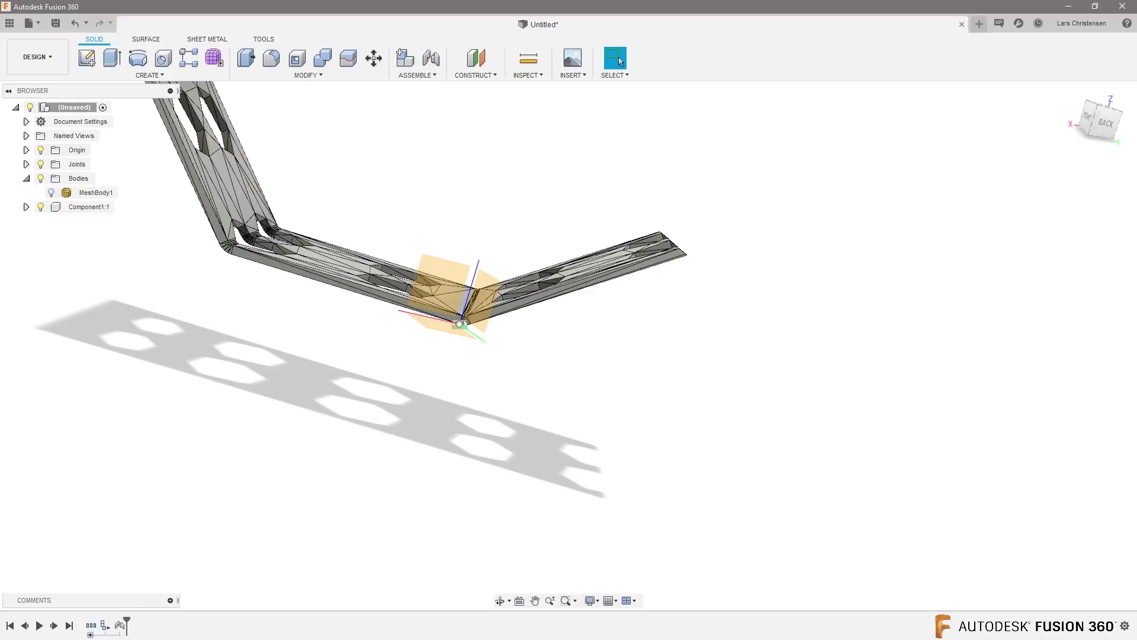